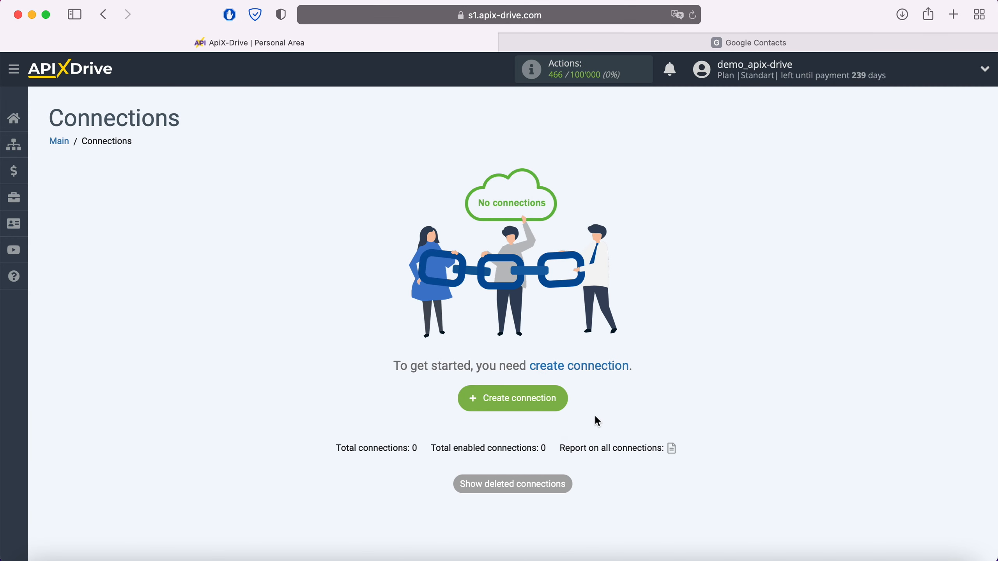
- Create a new connection and choose Facebook as the data source system
{"action": "left_click", "coordinate": [564, 401]}
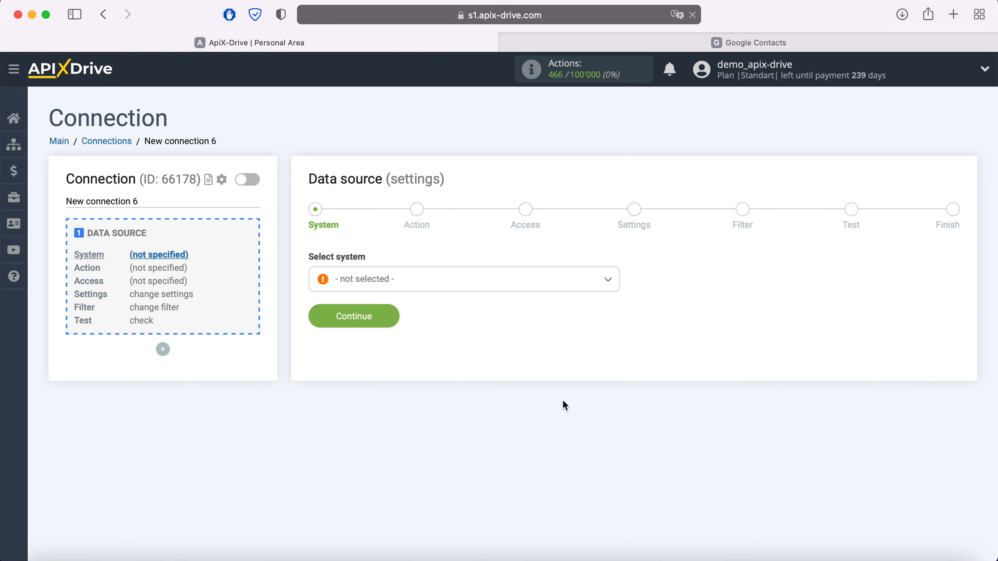
{"action": "left_click", "coordinate": [446, 281]}
{"action": "scroll", "coordinate": [451, 370], "scroll_direction": "down", "scroll_amount": 4}
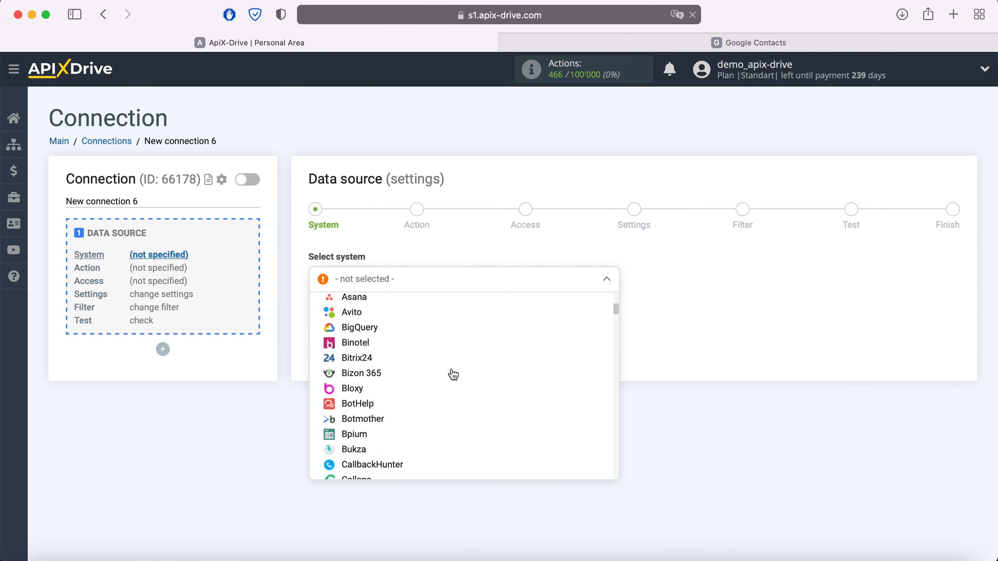
{"action": "scroll", "coordinate": [453, 375], "scroll_direction": "down", "scroll_amount": 10}
{"action": "left_click", "coordinate": [368, 357]}
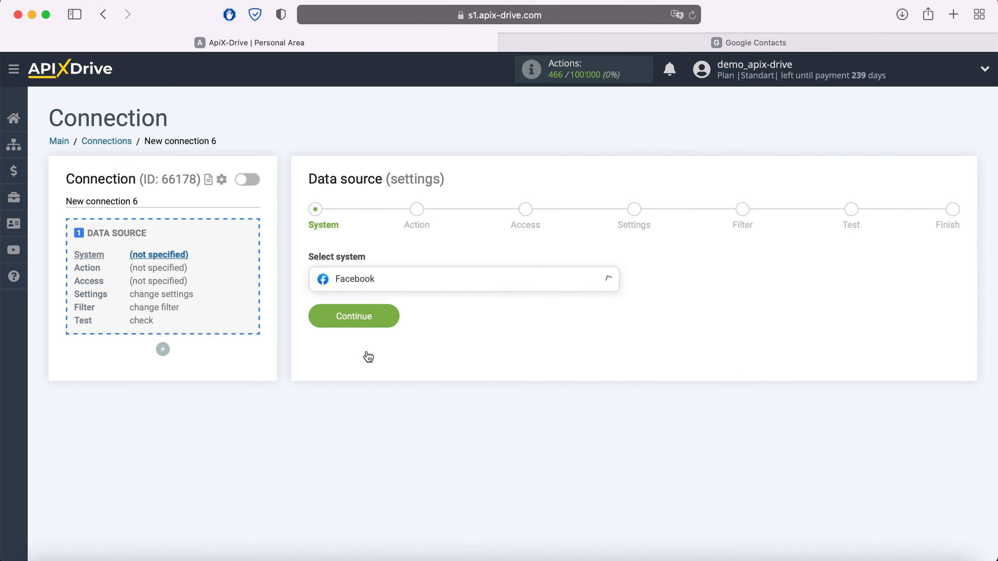
{"action": "left_click", "coordinate": [393, 317]}
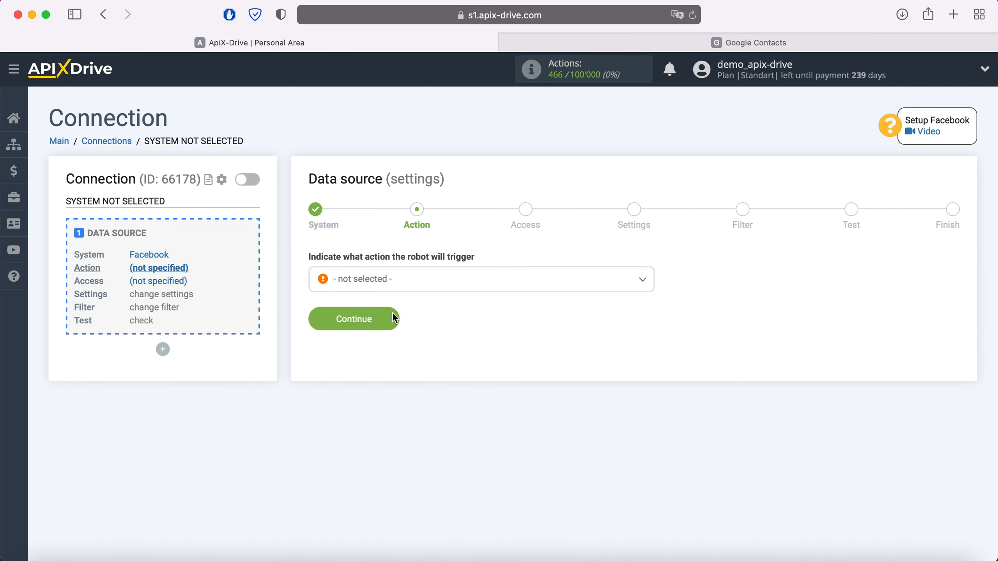
- Set the Facebook data source action to Get Leads (new) and proceed to the access stage
{"action": "left_click", "coordinate": [423, 281]}
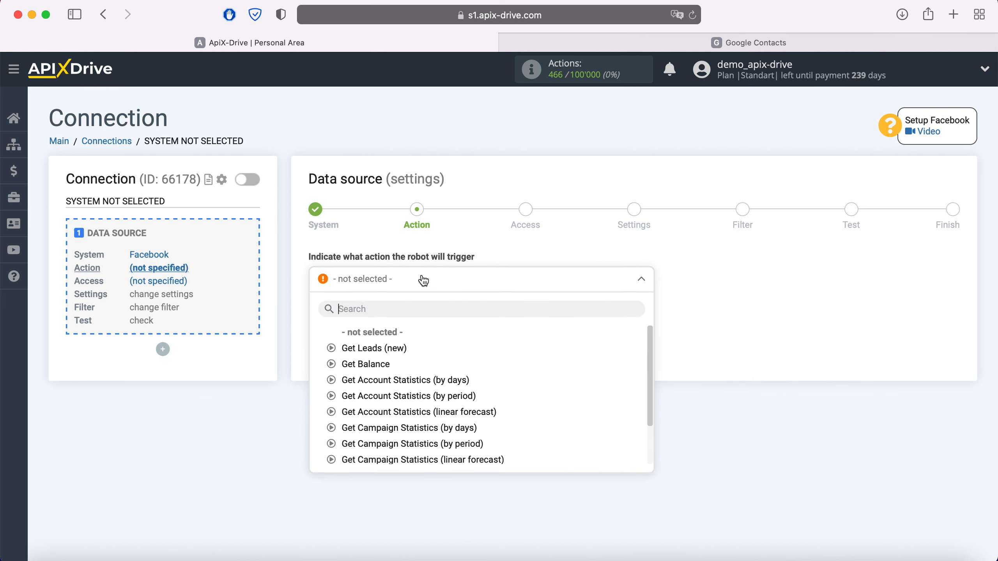
{"action": "left_click", "coordinate": [374, 347]}
{"action": "left_click", "coordinate": [391, 318]}
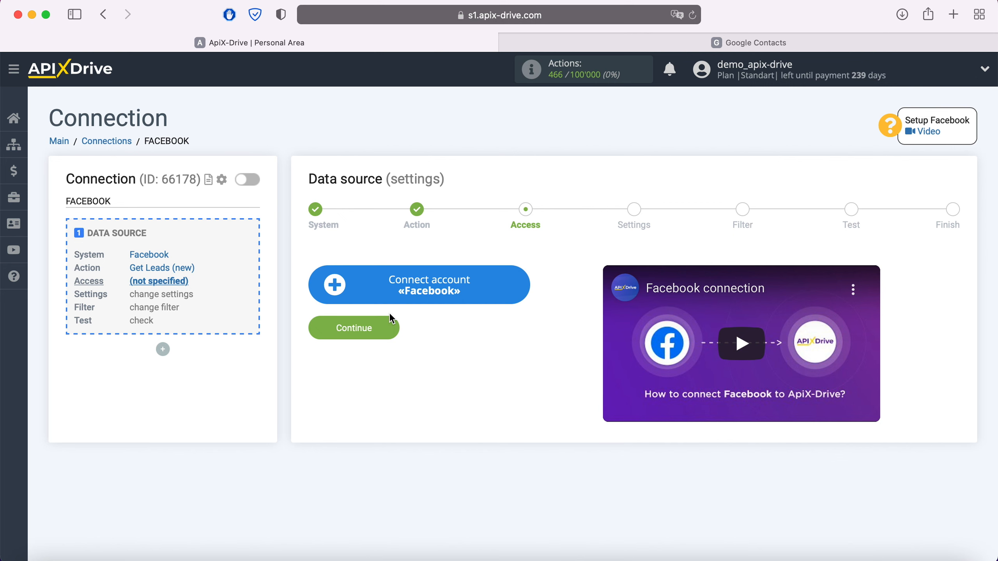
- Start connecting a Facebook account and log in with the saved e-mail and password
{"action": "left_click", "coordinate": [521, 283]}
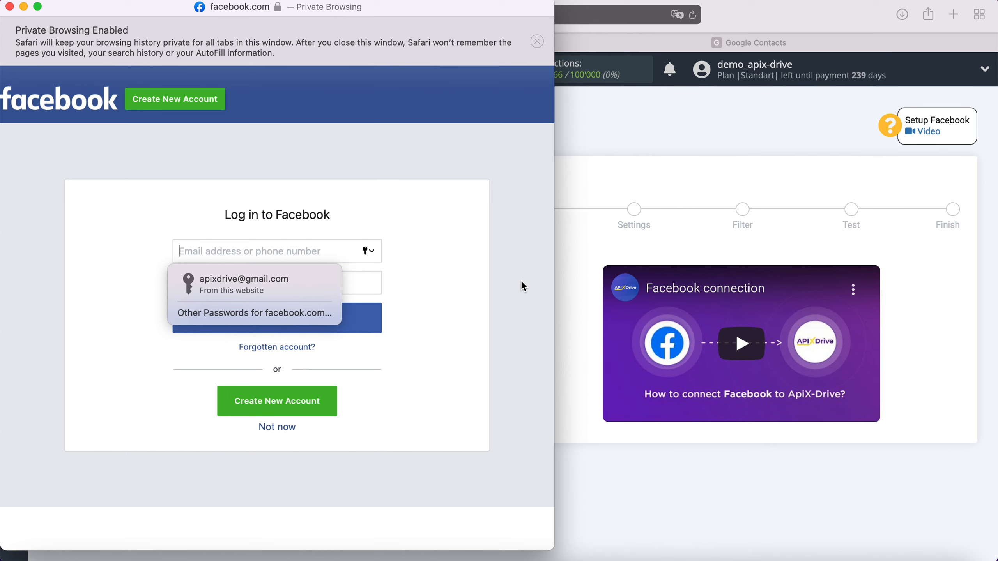
{"action": "left_click", "coordinate": [304, 278]}
{"action": "left_click", "coordinate": [306, 317]}
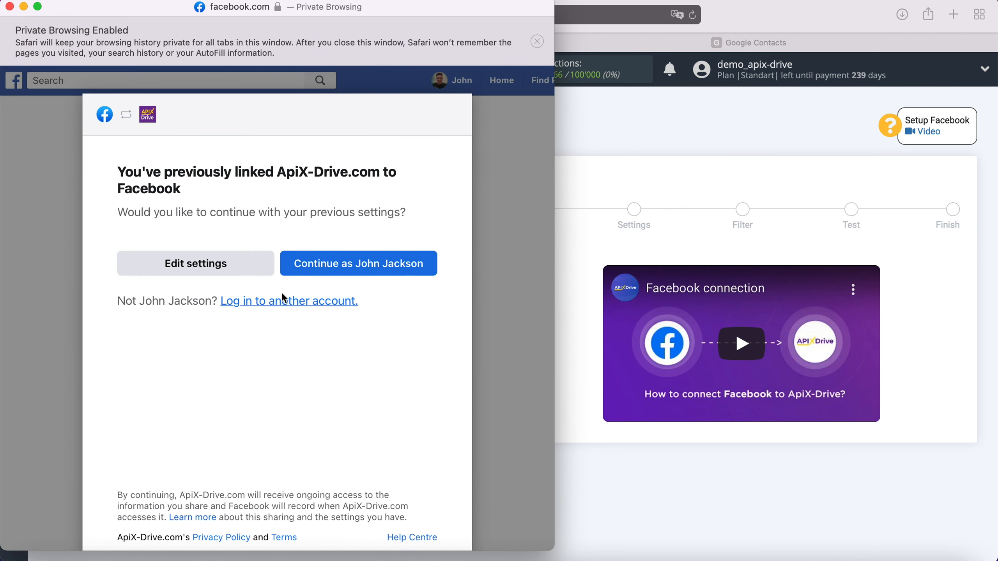
- Review the existing Facebook link settings and authorise ApiX-Drive for all Pages with every permission enabled
{"action": "left_click", "coordinate": [264, 271]}
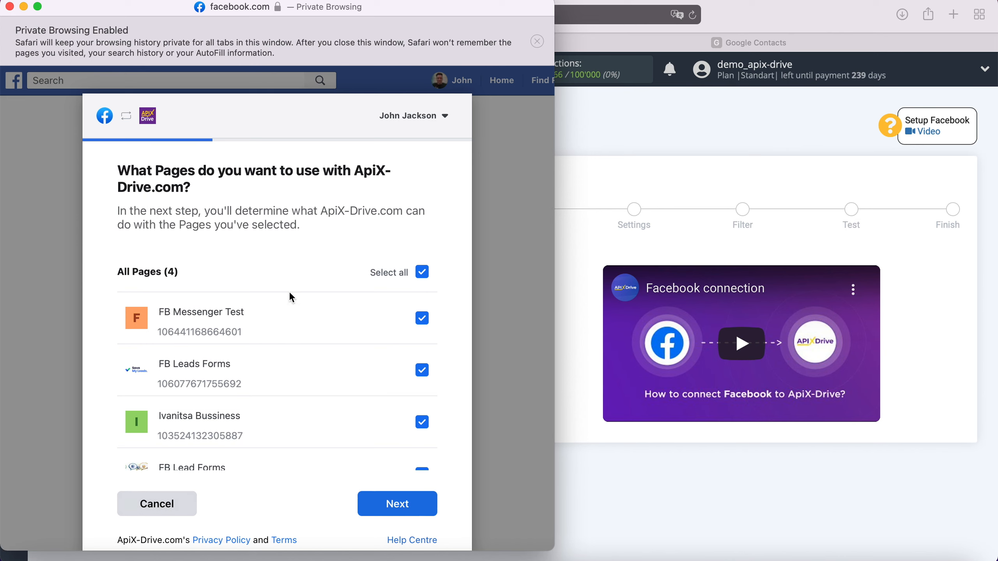
{"action": "left_click", "coordinate": [428, 503]}
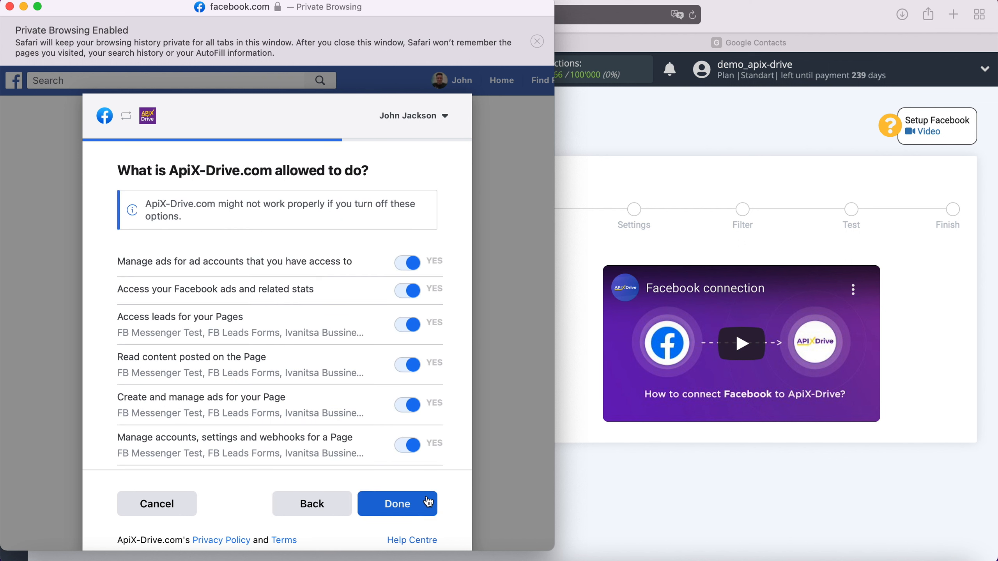
{"action": "left_click", "coordinate": [428, 502]}
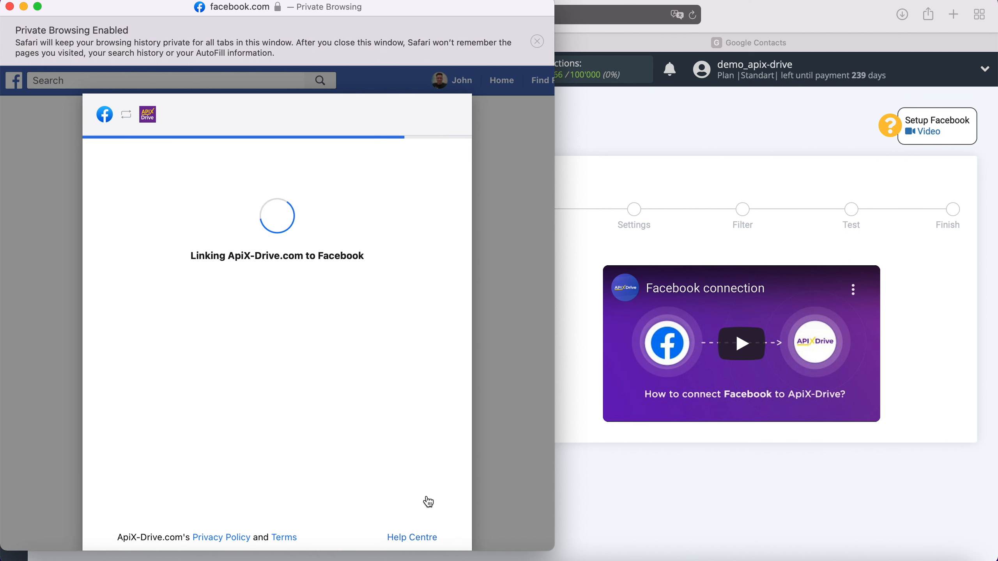
{"action": "left_click", "coordinate": [273, 291]}
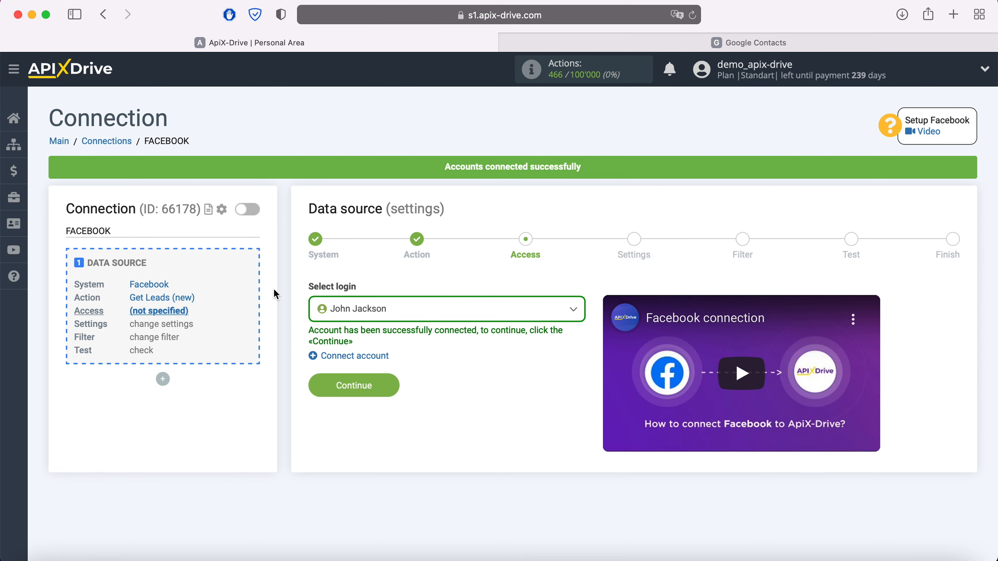
- Choose the connected Facebook account as the data source login and proceed to the settings stage
{"action": "left_click", "coordinate": [443, 318]}
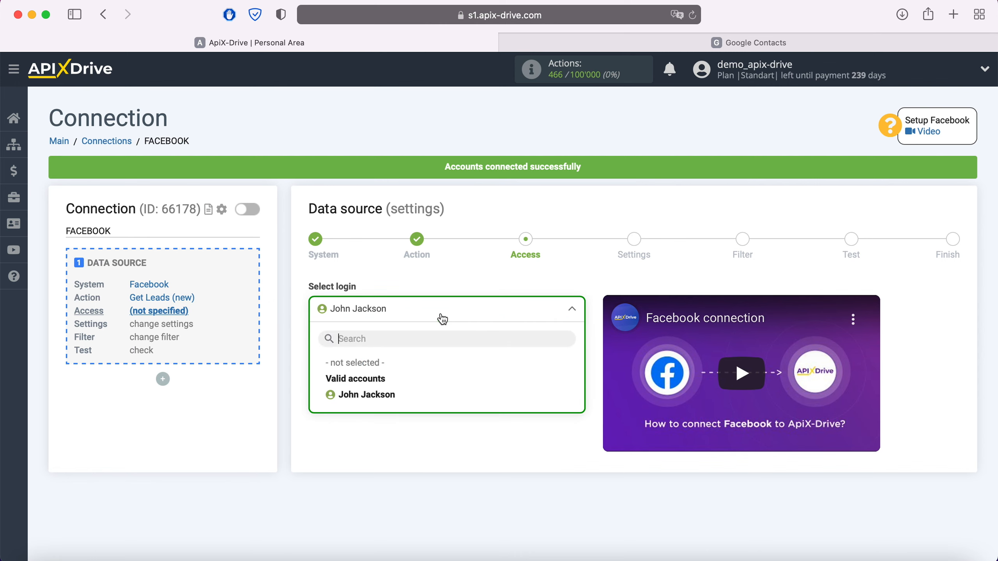
{"action": "left_click", "coordinate": [365, 395]}
{"action": "left_click", "coordinate": [388, 380]}
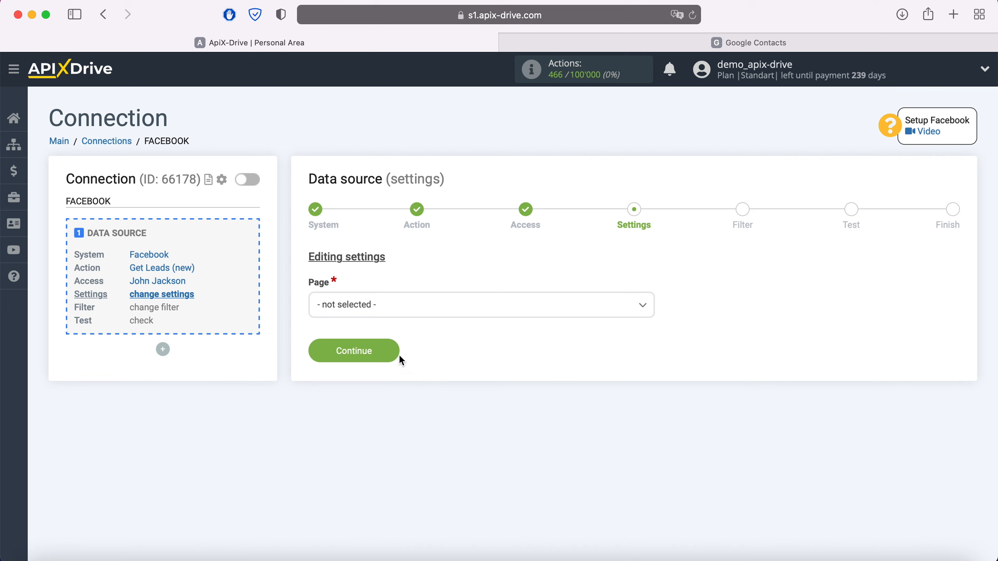
- Set the Page to FB Leads Forms, choose to select forms individually, and include only FB Lead Form 20.05.2021
{"action": "left_click", "coordinate": [420, 312]}
{"action": "left_click", "coordinate": [384, 393]}
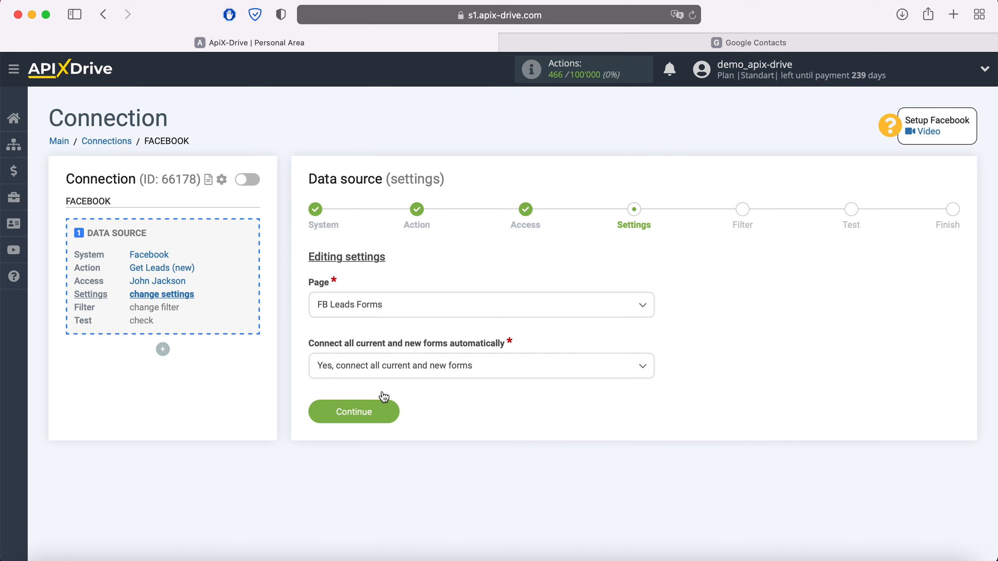
{"action": "left_click", "coordinate": [514, 368]}
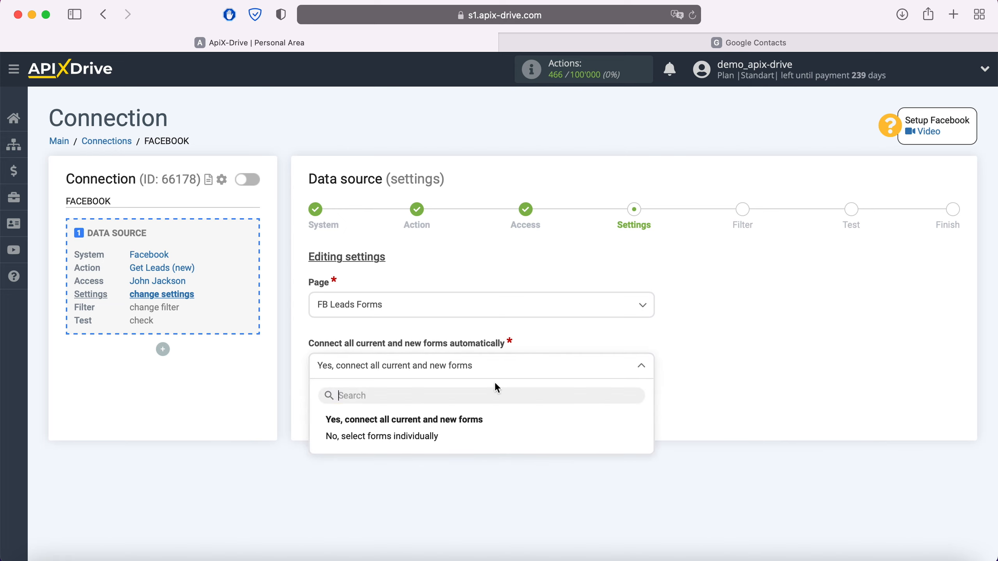
{"action": "left_click", "coordinate": [450, 443]}
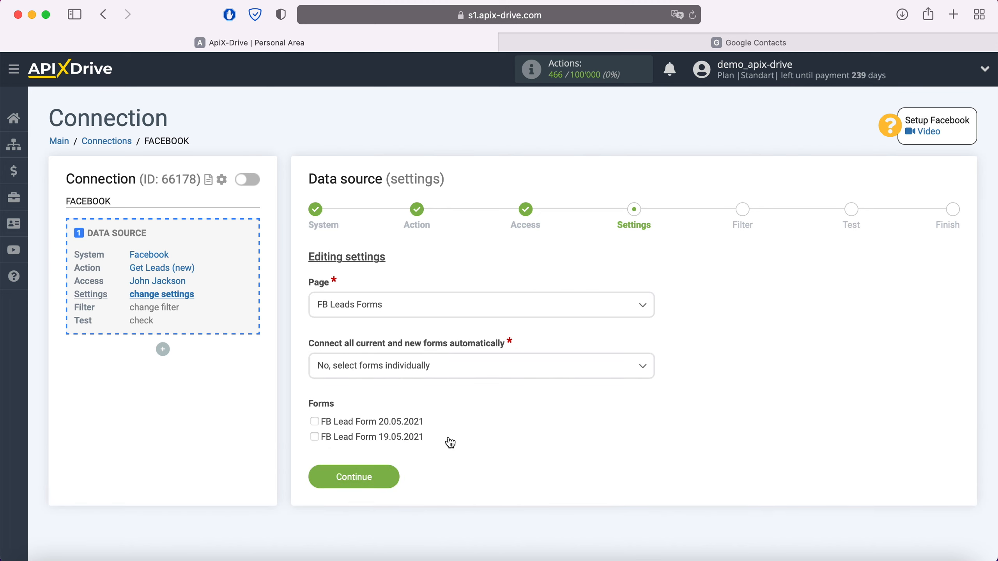
{"action": "left_click", "coordinate": [316, 421]}
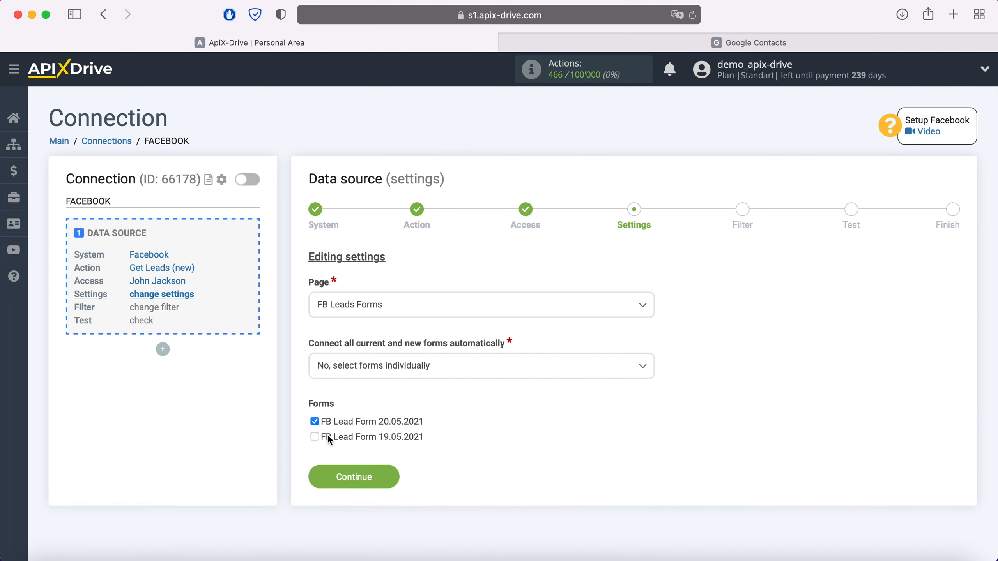
{"action": "left_click", "coordinate": [387, 476]}
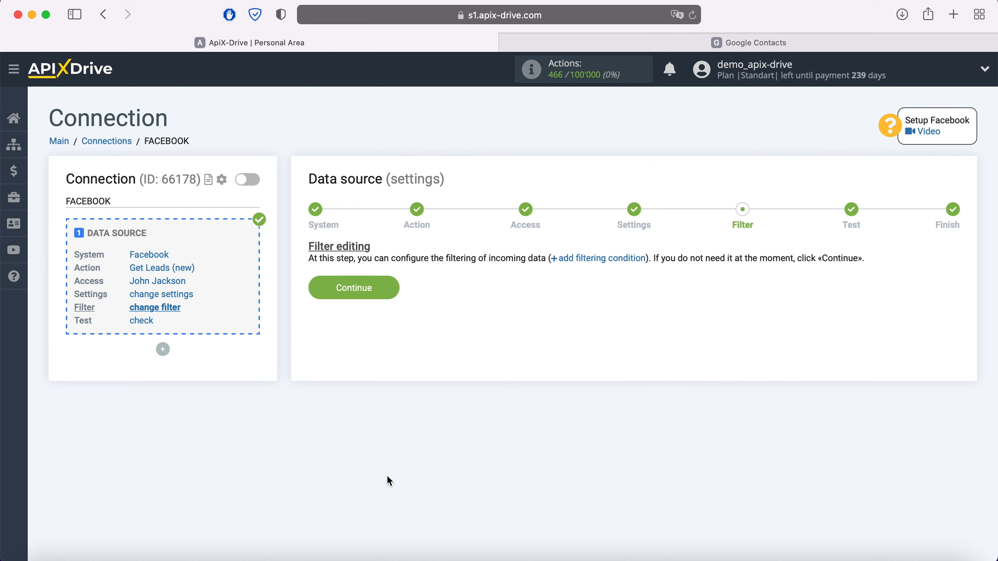
- Leave the data source without a filter, review the Facebook test data, and complete the source setup
{"action": "left_click", "coordinate": [393, 285]}
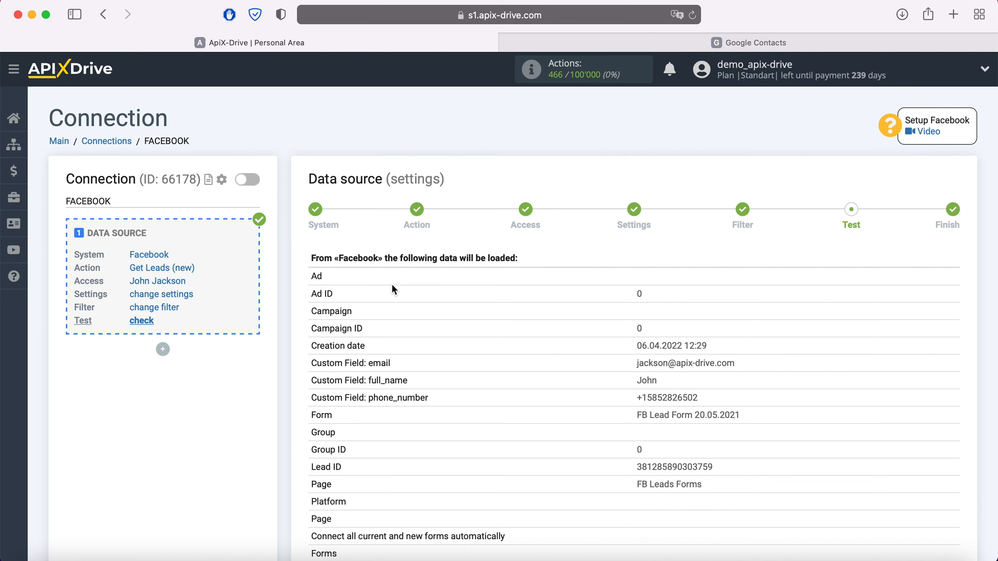
{"action": "scroll", "coordinate": [393, 289], "scroll_direction": "down", "scroll_amount": 3}
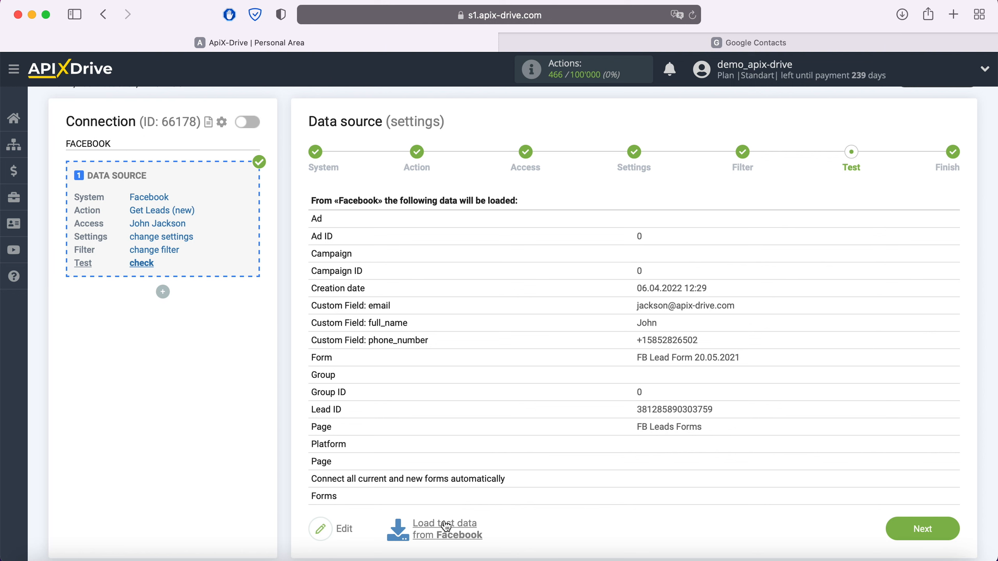
{"action": "left_click", "coordinate": [946, 527]}
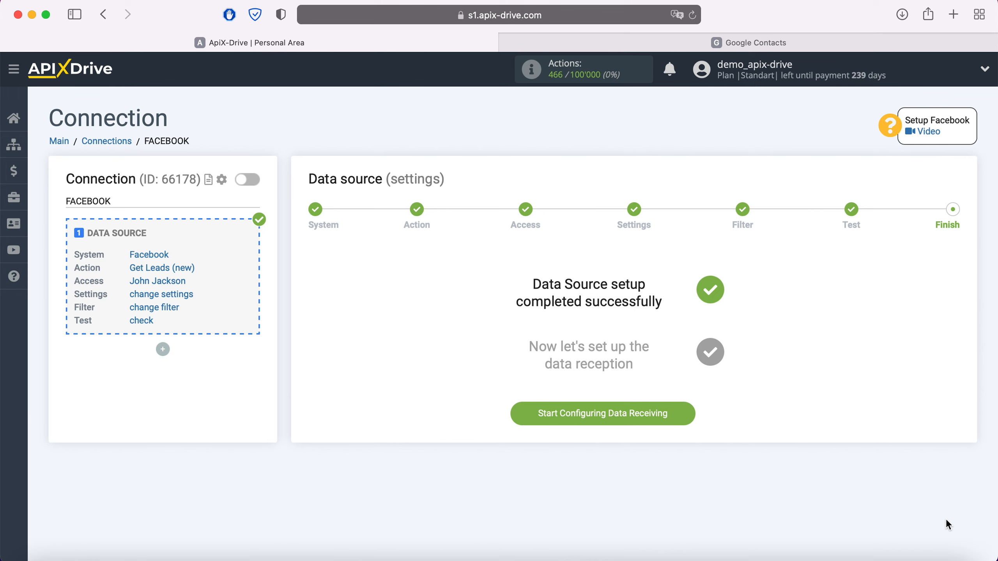
- Start configuring data receiving and choose Google Contacts as the data destination system
{"action": "left_click", "coordinate": [685, 417]}
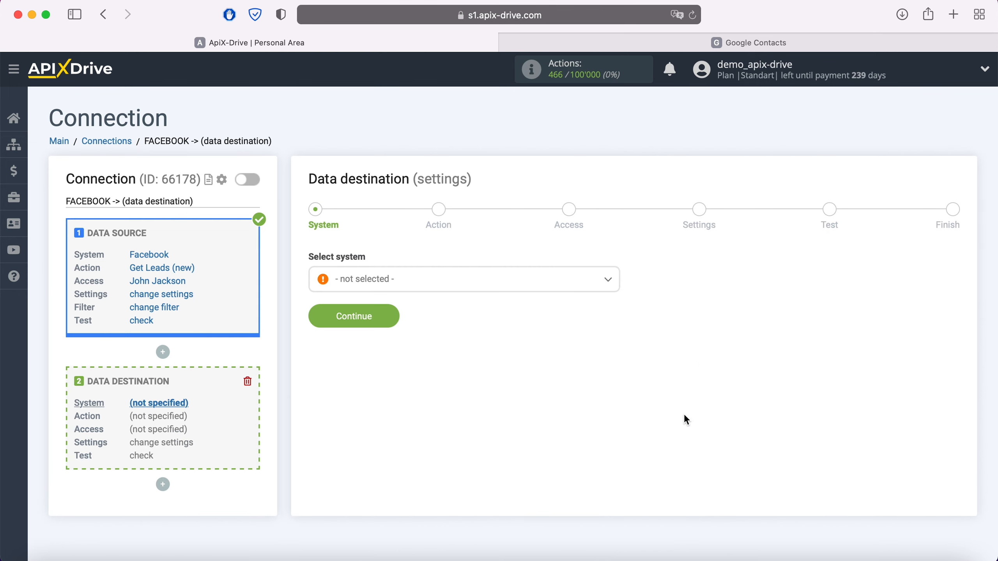
{"action": "left_click", "coordinate": [499, 289]}
{"action": "scroll", "coordinate": [495, 385], "scroll_direction": "down", "scroll_amount": 15}
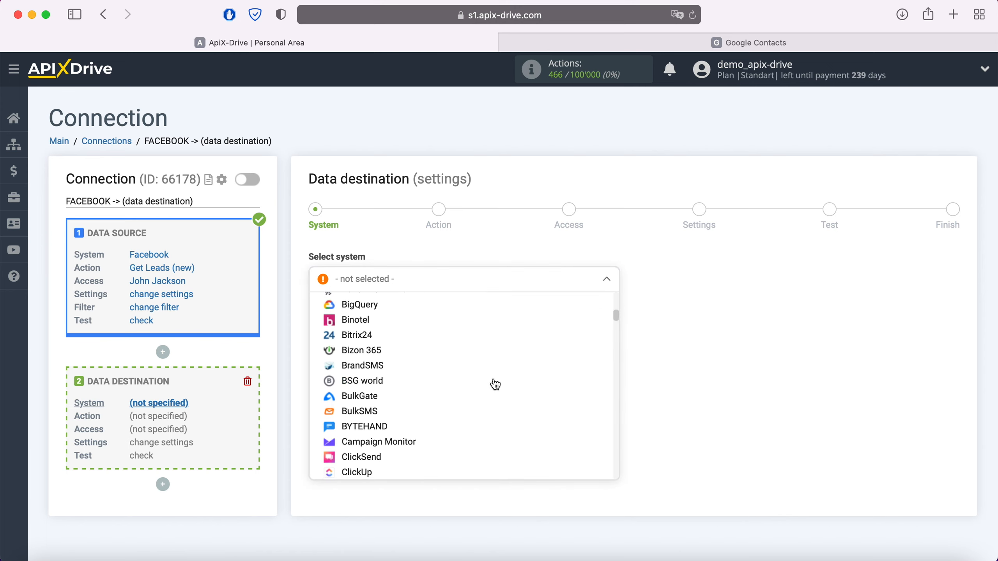
{"action": "scroll", "coordinate": [495, 385], "scroll_direction": "down", "scroll_amount": 15}
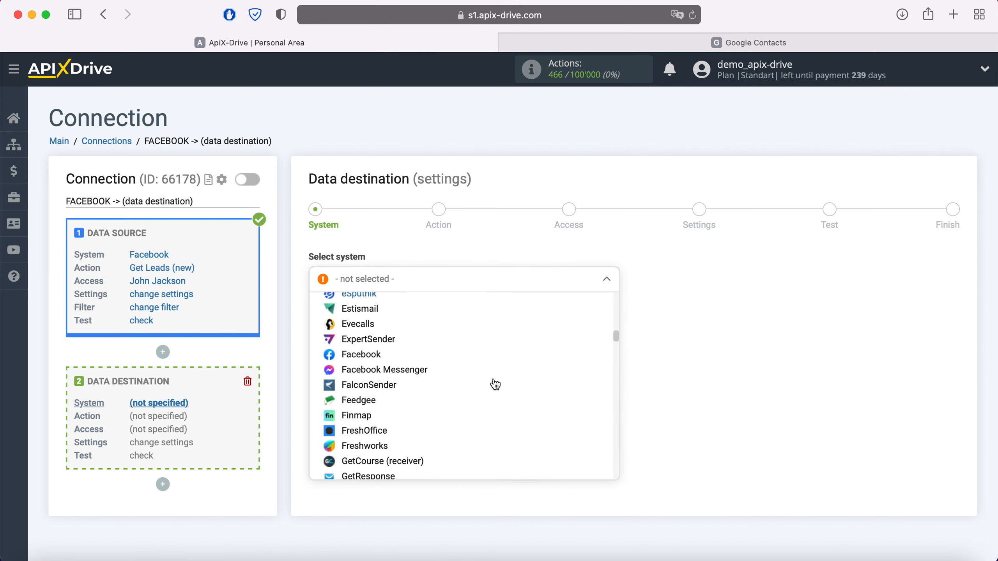
{"action": "left_click", "coordinate": [404, 413]}
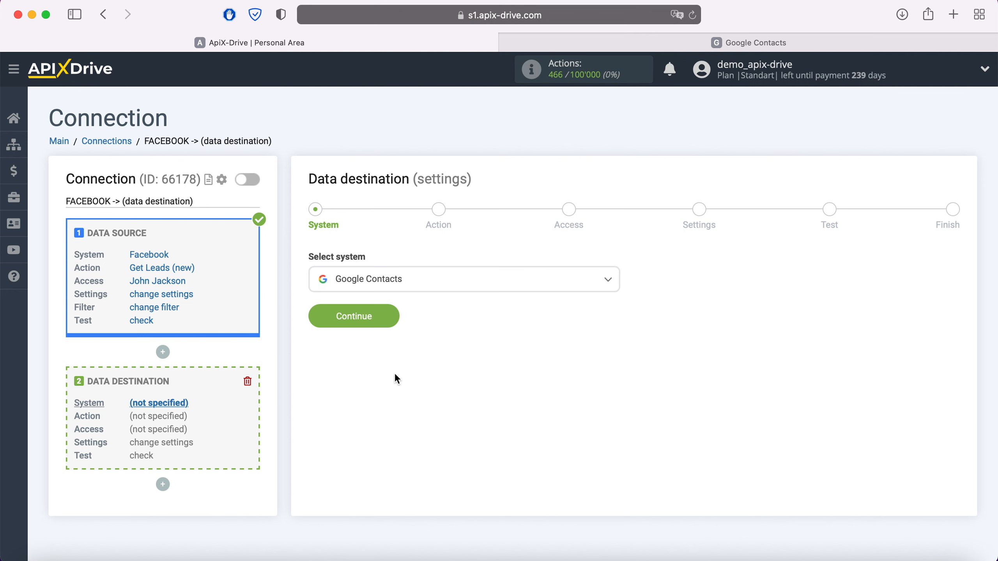
{"action": "left_click", "coordinate": [392, 320]}
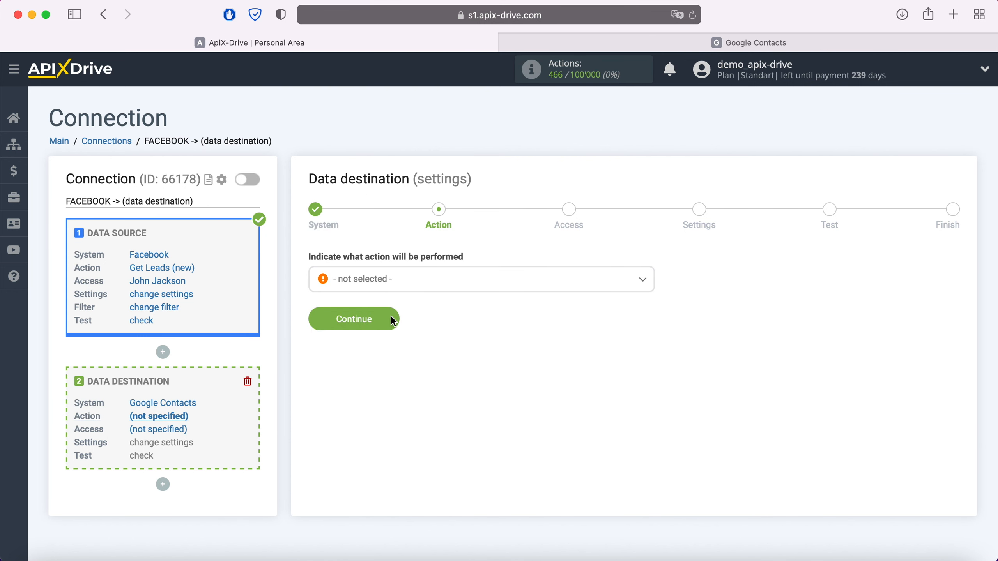
- Set the Google Contacts destination action to Create Contacts and proceed to the access stage
{"action": "left_click", "coordinate": [440, 285]}
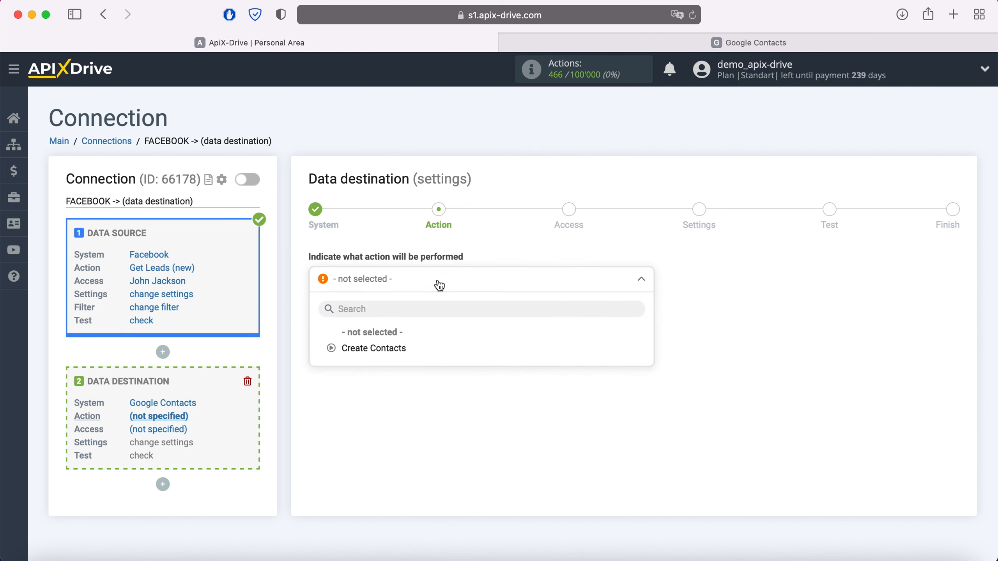
{"action": "left_click", "coordinate": [399, 349]}
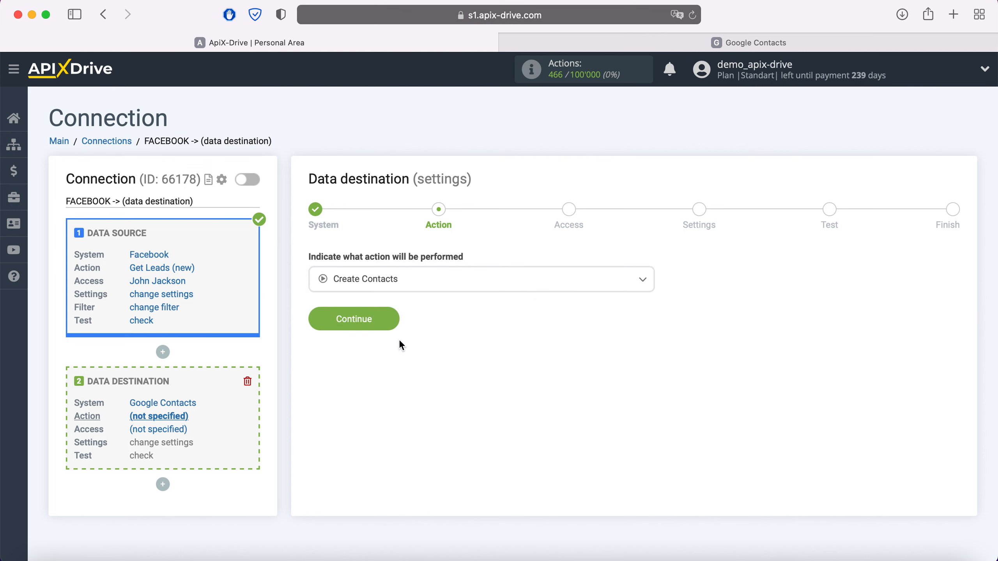
{"action": "left_click", "coordinate": [391, 318]}
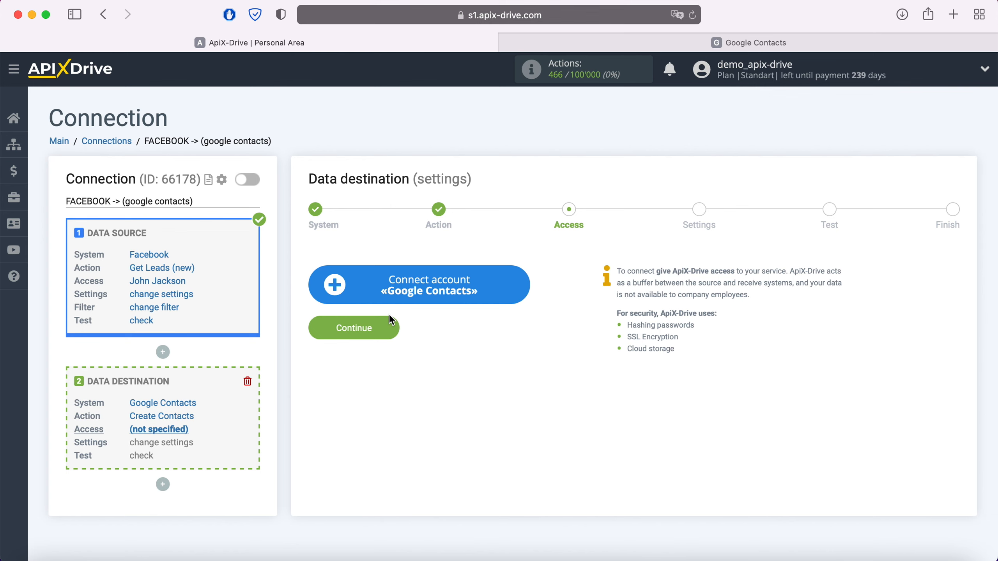
- Start connecting a Google Contacts account and sign in with the saved Google e-mail and password
{"action": "left_click", "coordinate": [523, 286]}
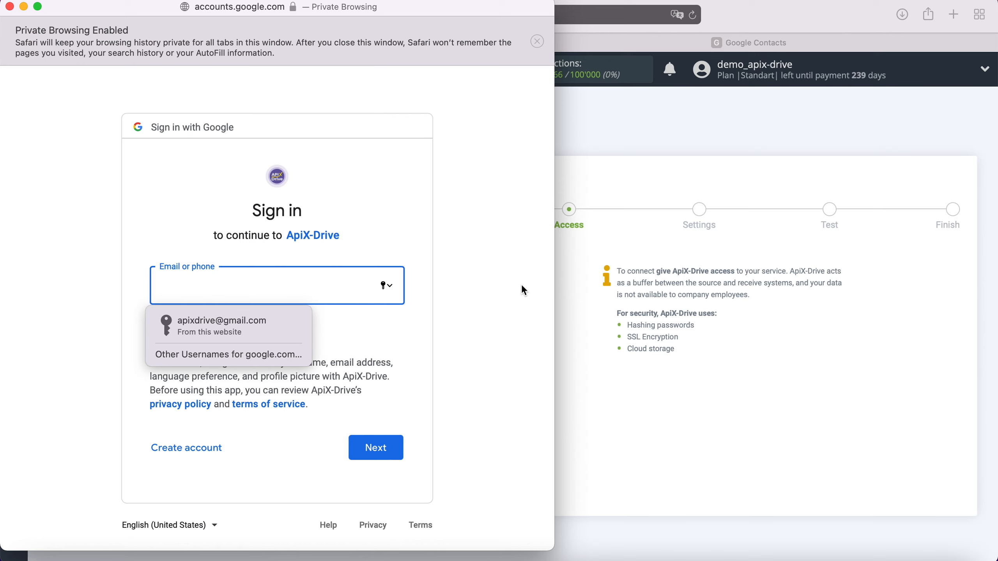
{"action": "left_click", "coordinate": [284, 327]}
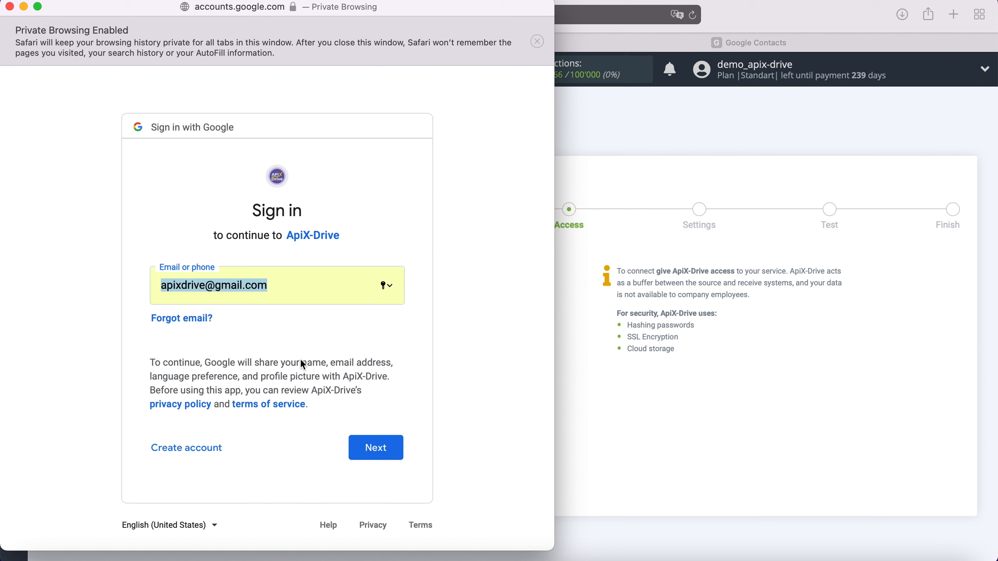
{"action": "left_click", "coordinate": [394, 449]}
{"action": "left_click", "coordinate": [261, 325]}
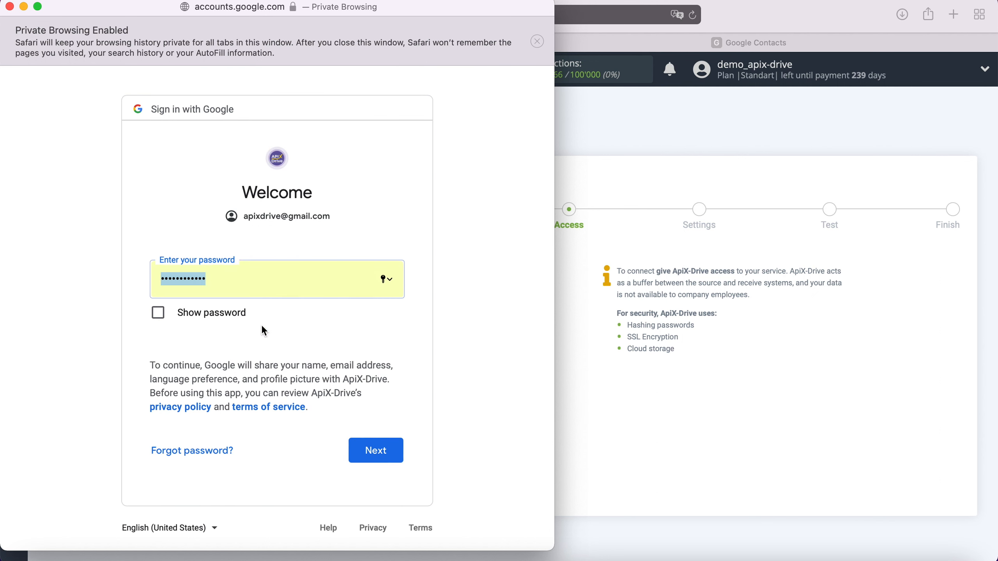
{"action": "left_click", "coordinate": [394, 448]}
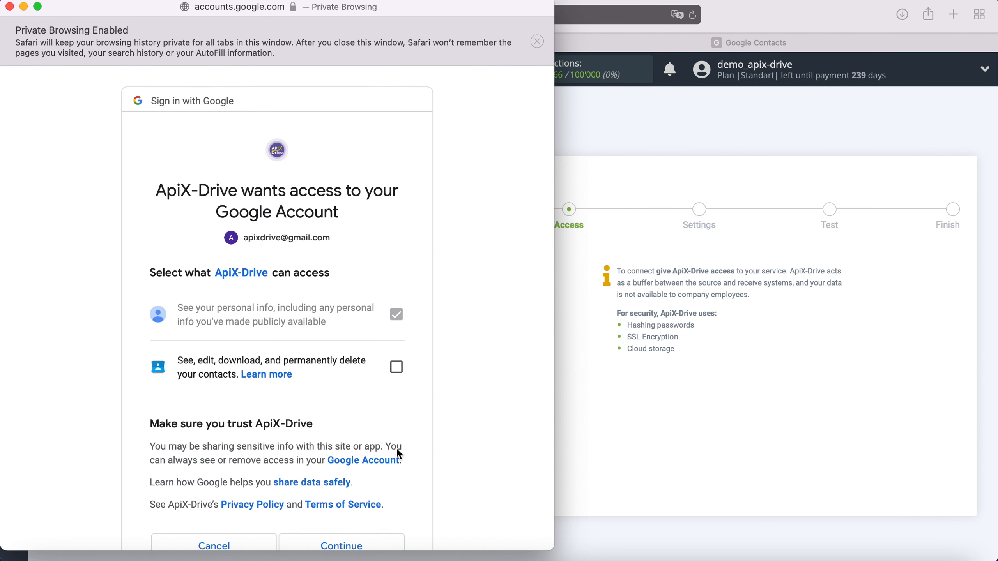
- Allow ApiX-Drive to see, edit, download and permanently delete the Google account's contacts, and grant the access
{"action": "left_click", "coordinate": [396, 367]}
{"action": "scroll", "coordinate": [452, 385], "scroll_direction": "down", "scroll_amount": 2}
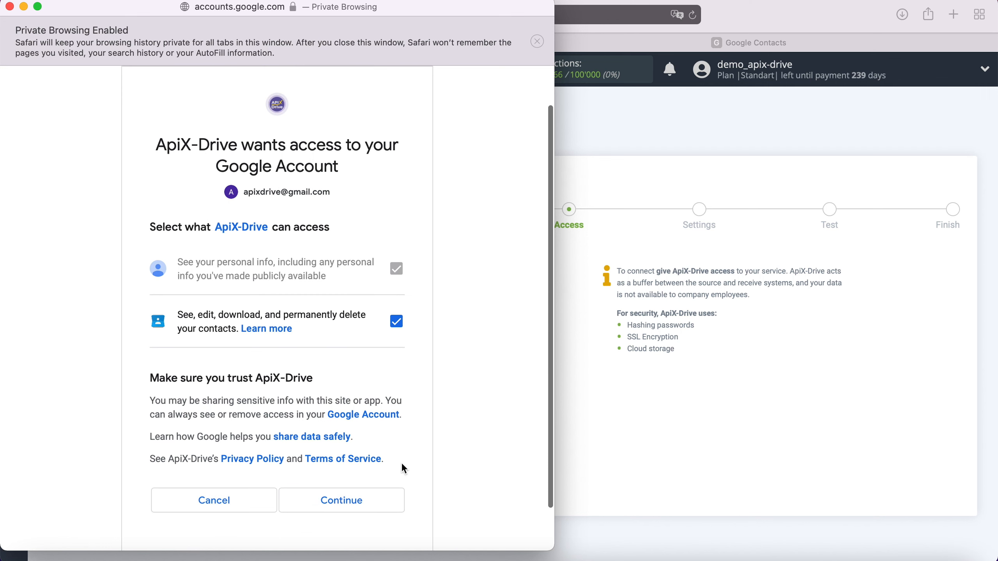
{"action": "left_click", "coordinate": [376, 494]}
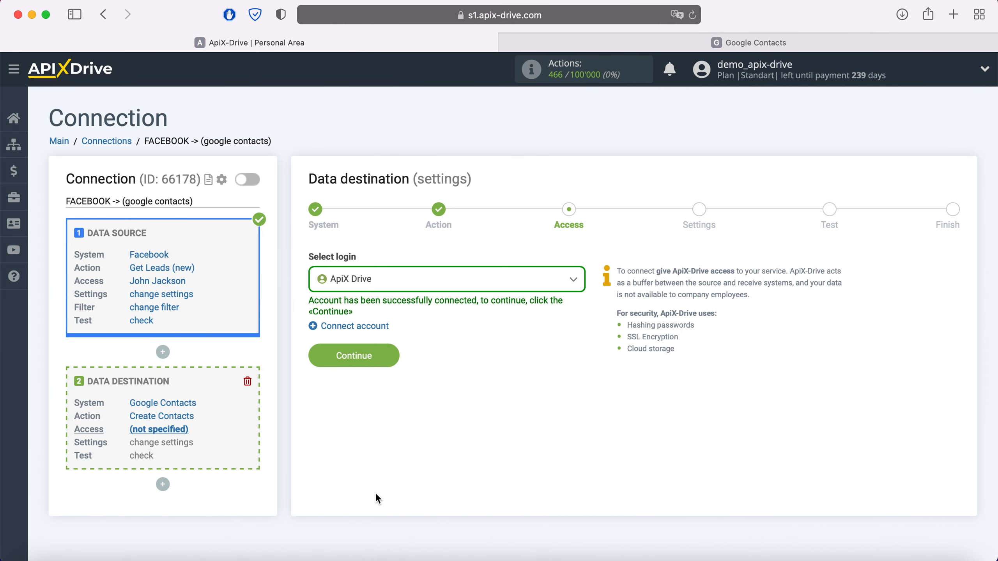
- Select the connected ApiX Drive login for the Google Contacts destination and continue to the field settings
{"action": "left_click", "coordinate": [445, 287]}
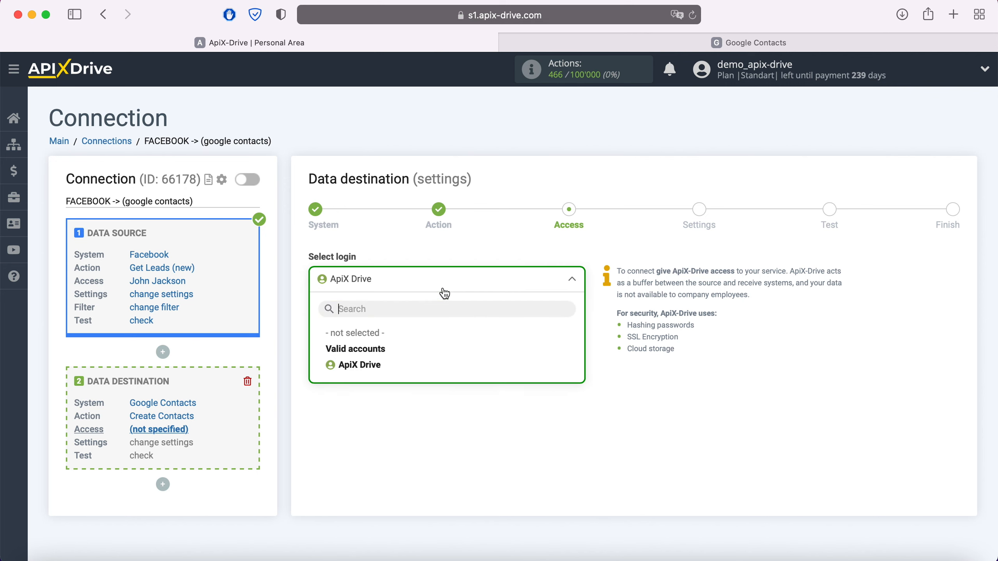
{"action": "left_click", "coordinate": [392, 362]}
{"action": "left_click", "coordinate": [390, 356]}
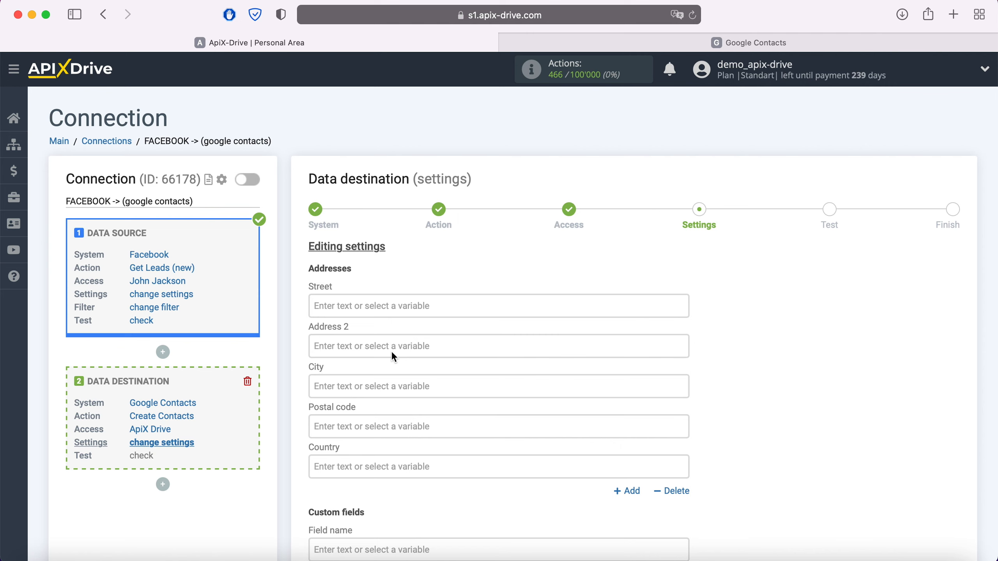
- Map the Facebook variable "Custom Field: email" to the contact's E-mail field
{"action": "scroll", "coordinate": [393, 354], "scroll_direction": "down", "scroll_amount": 10}
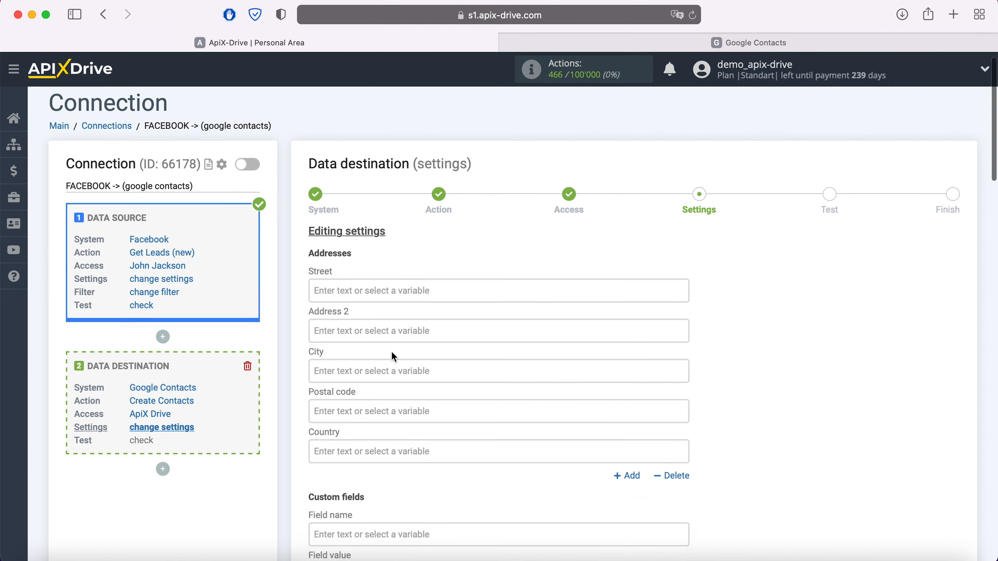
{"action": "scroll", "coordinate": [394, 357], "scroll_direction": "down", "scroll_amount": 1}
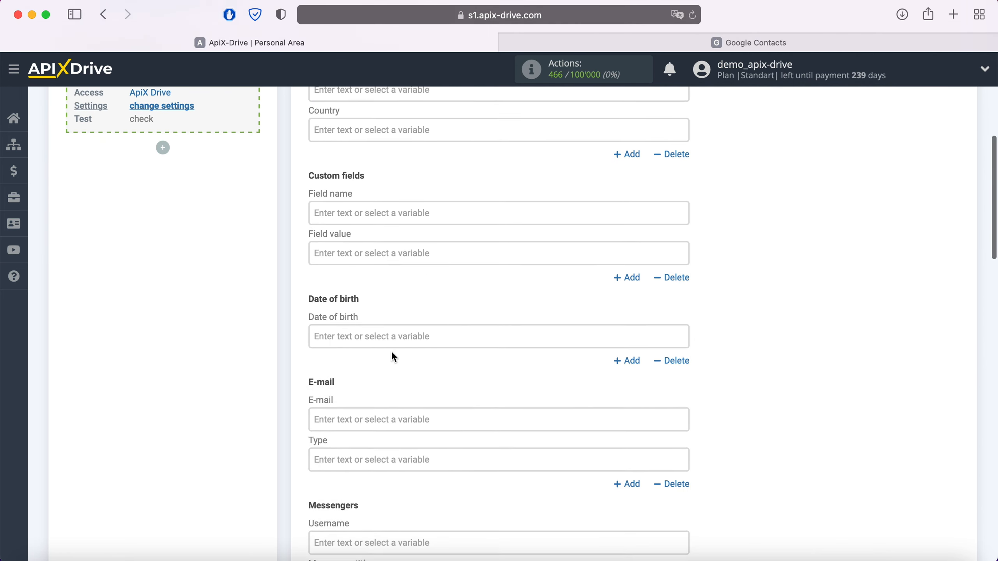
{"action": "scroll", "coordinate": [394, 357], "scroll_direction": "down", "scroll_amount": 2}
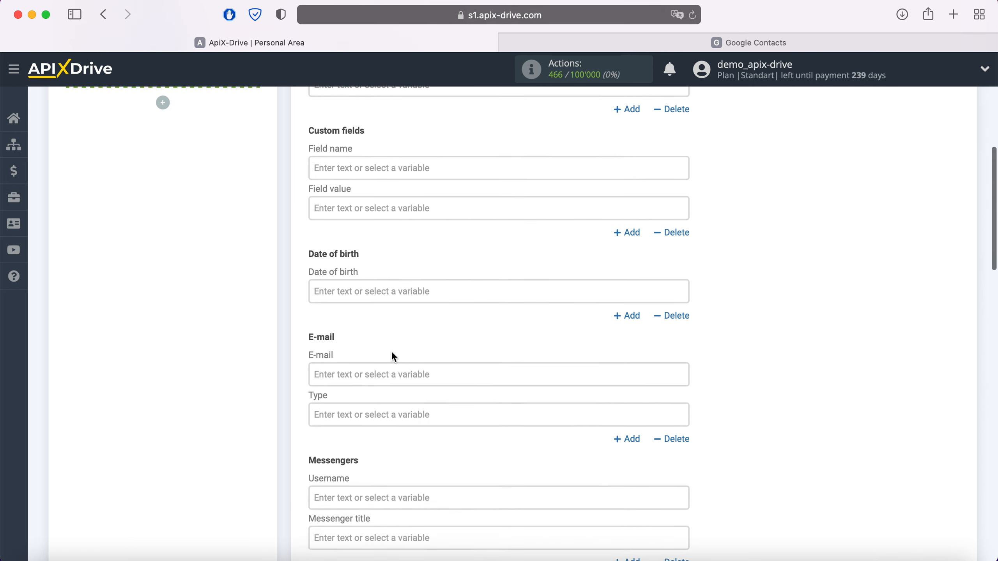
{"action": "left_click", "coordinate": [370, 339]}
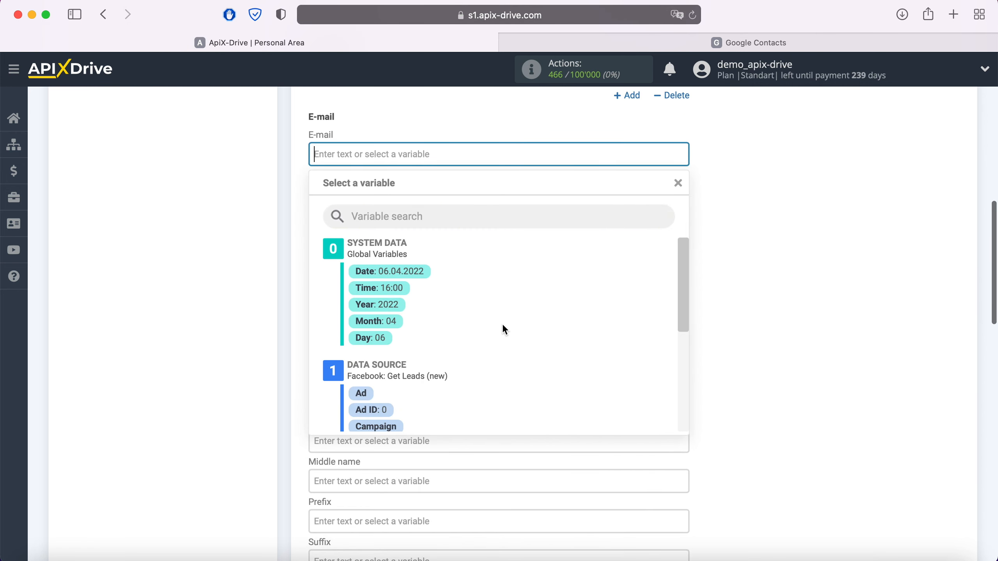
{"action": "scroll", "coordinate": [503, 324], "scroll_direction": "down", "scroll_amount": 4}
{"action": "left_click", "coordinate": [506, 356]}
- Map the Facebook variable "Custom Field: full_name" to the contact's First name field
{"action": "scroll", "coordinate": [508, 363], "scroll_direction": "down", "scroll_amount": 3}
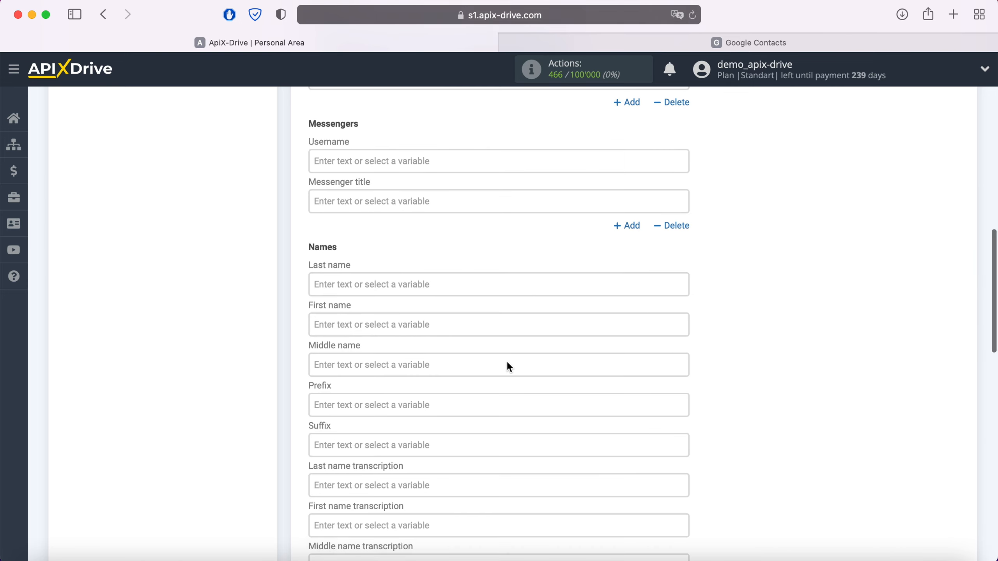
{"action": "left_click", "coordinate": [439, 323]}
{"action": "scroll", "coordinate": [537, 314], "scroll_direction": "down", "scroll_amount": 4}
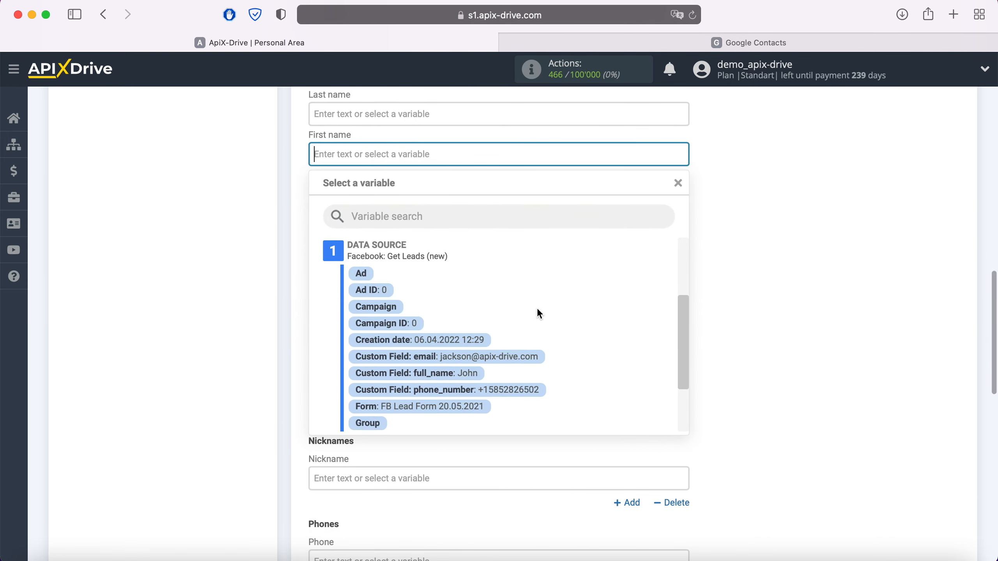
{"action": "left_click", "coordinate": [460, 373]}
- Map the Facebook variable "Custom Field: phone_number" to the contact's Phone field
{"action": "scroll", "coordinate": [461, 373], "scroll_direction": "down", "scroll_amount": 3}
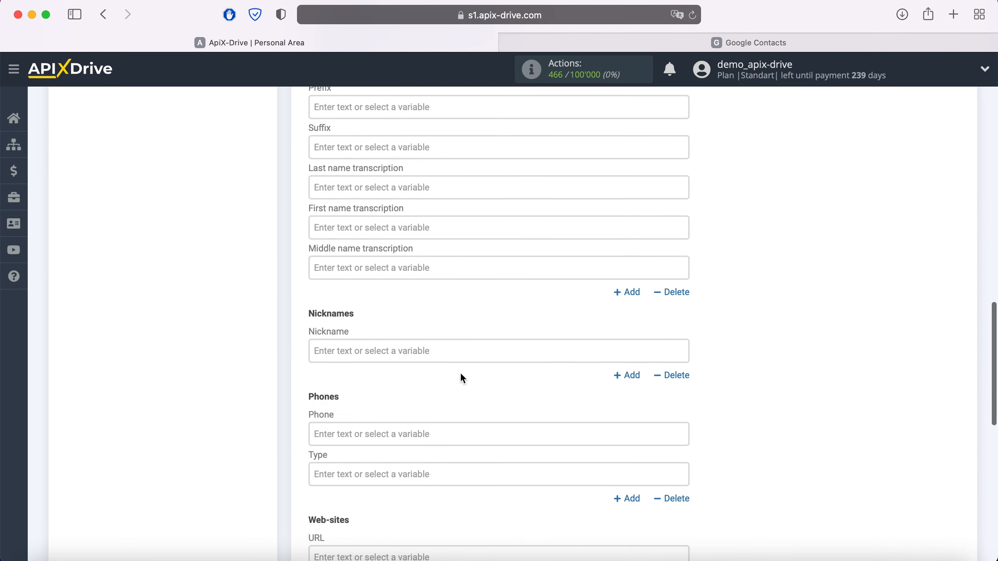
{"action": "left_click", "coordinate": [423, 433]}
{"action": "scroll", "coordinate": [536, 336], "scroll_direction": "down", "scroll_amount": 3}
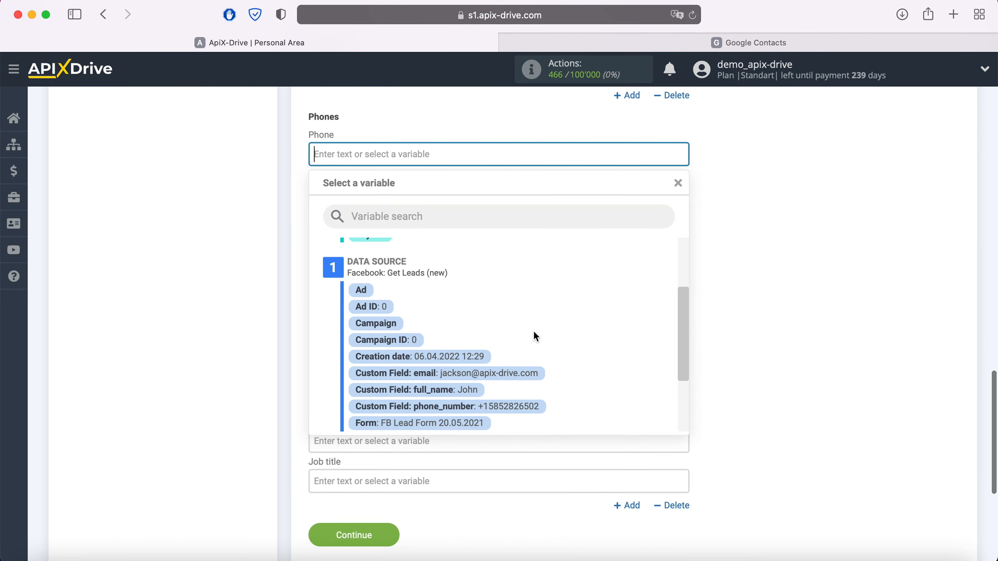
{"action": "left_click", "coordinate": [511, 405]}
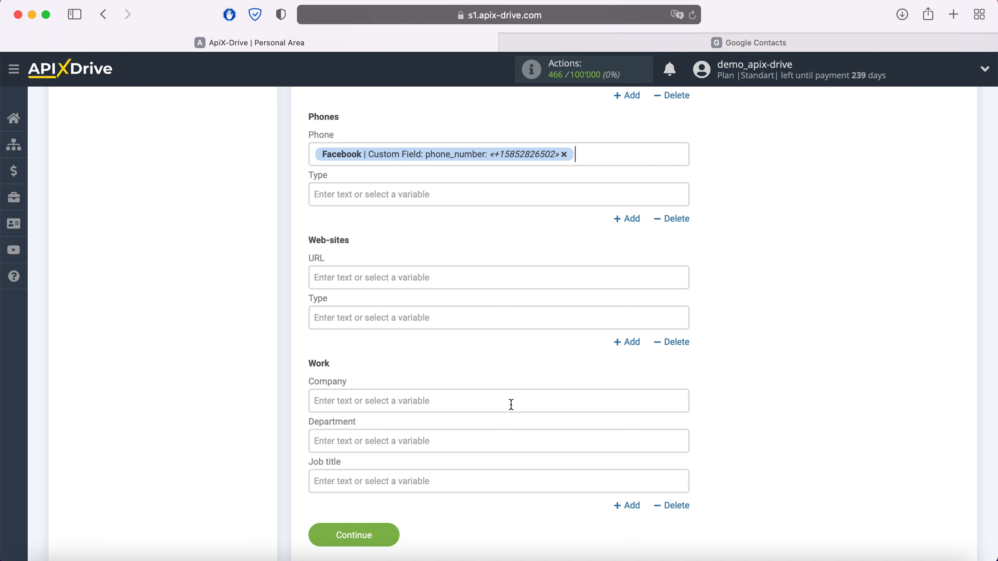
- Enter "New Lead from Facebook" as the contact's Job title and continue to the test stage
{"action": "left_click", "coordinate": [423, 477]}
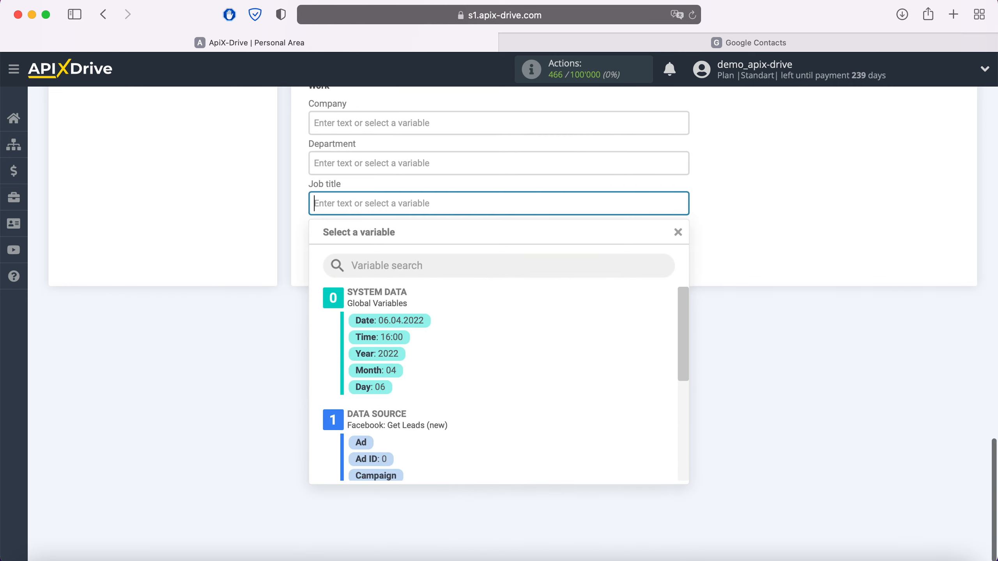
{"action": "type", "text": "New Le"}
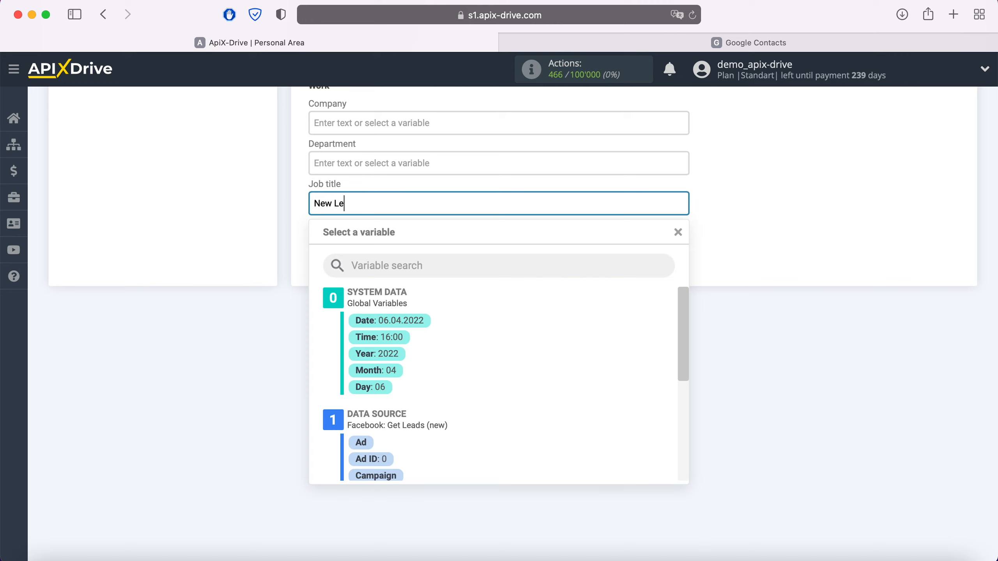
{"action": "type", "text": "ad from Facebook"}
{"action": "left_click", "coordinate": [761, 259]}
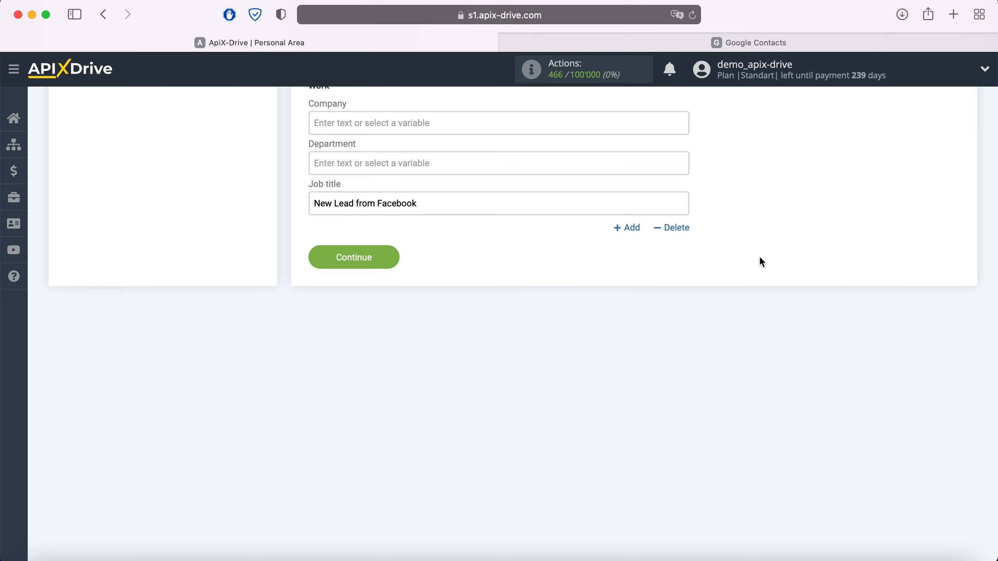
{"action": "left_click", "coordinate": [383, 256]}
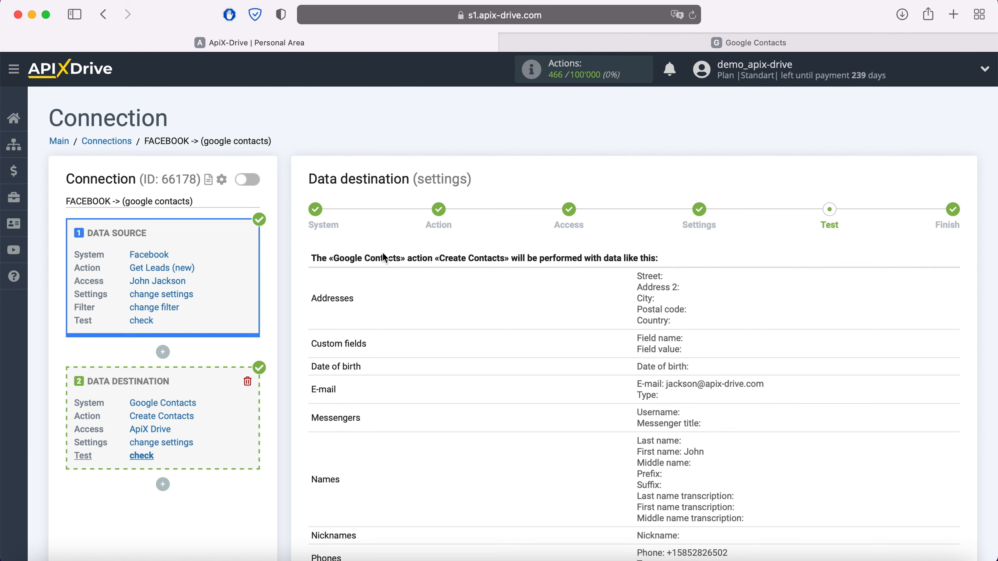
- Send the test data to Google Contacts, and switch to Google Contacts to open the new contact and check its details
{"action": "scroll", "coordinate": [384, 257], "scroll_direction": "down", "scroll_amount": 5}
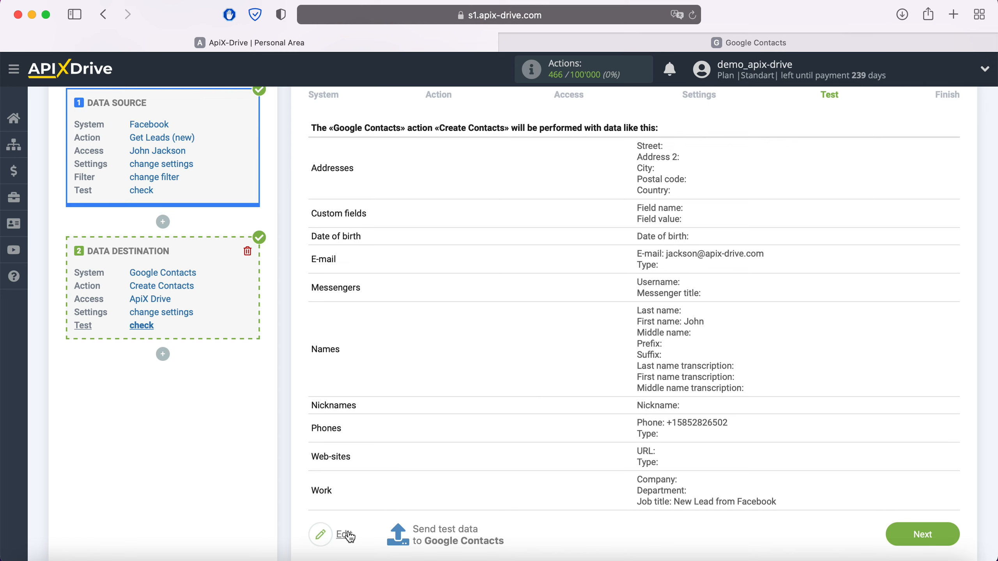
{"action": "left_click", "coordinate": [448, 534]}
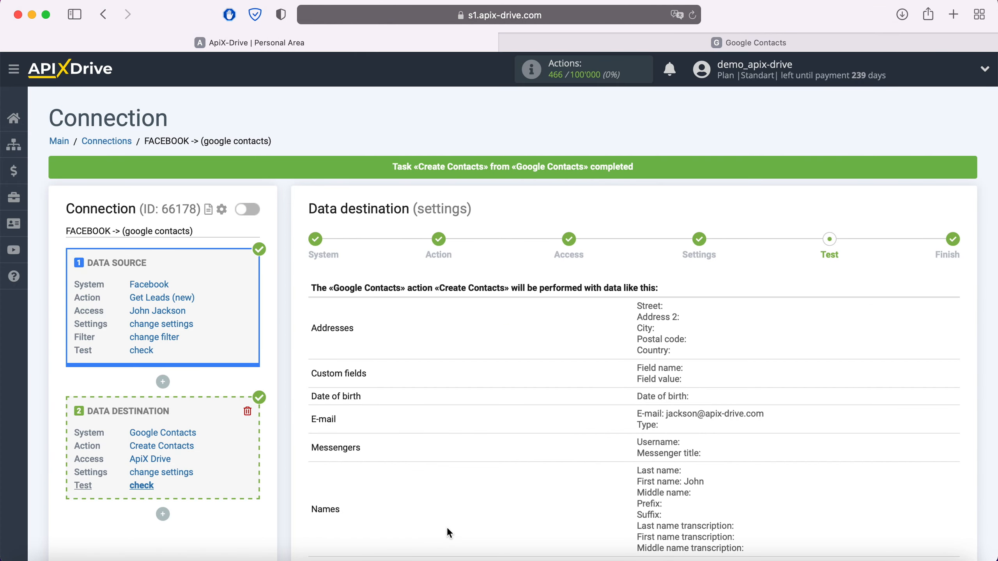
{"action": "left_click", "coordinate": [733, 39]}
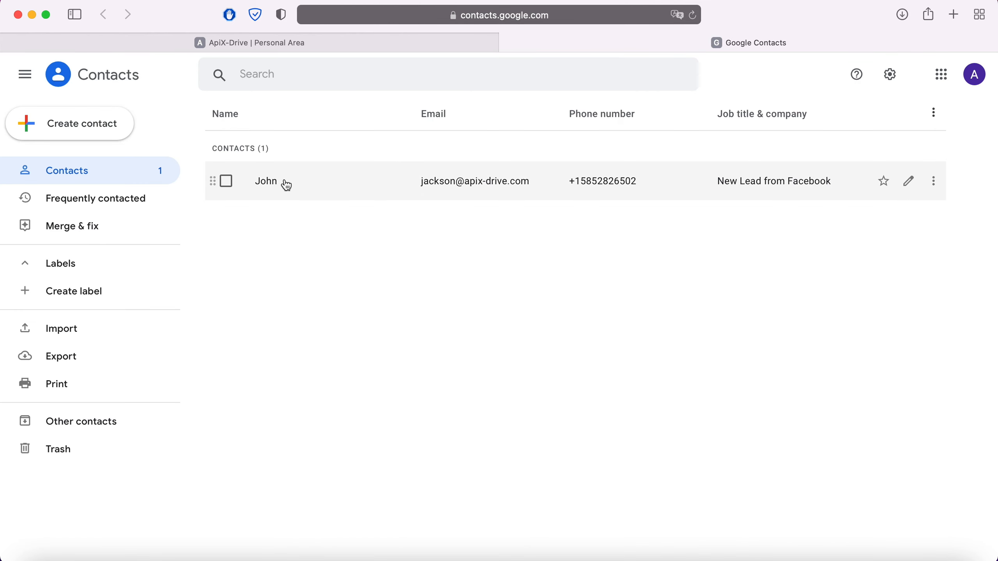
{"action": "left_click", "coordinate": [270, 183]}
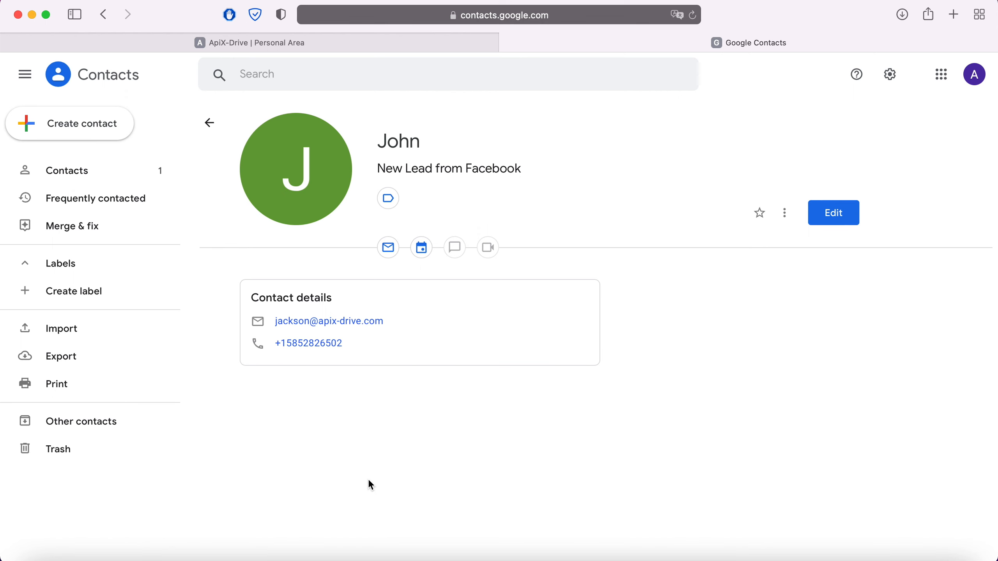
- Return to ApiX-Drive, finish the data destination setup and enable auto-update for the connection
{"action": "left_click", "coordinate": [258, 41]}
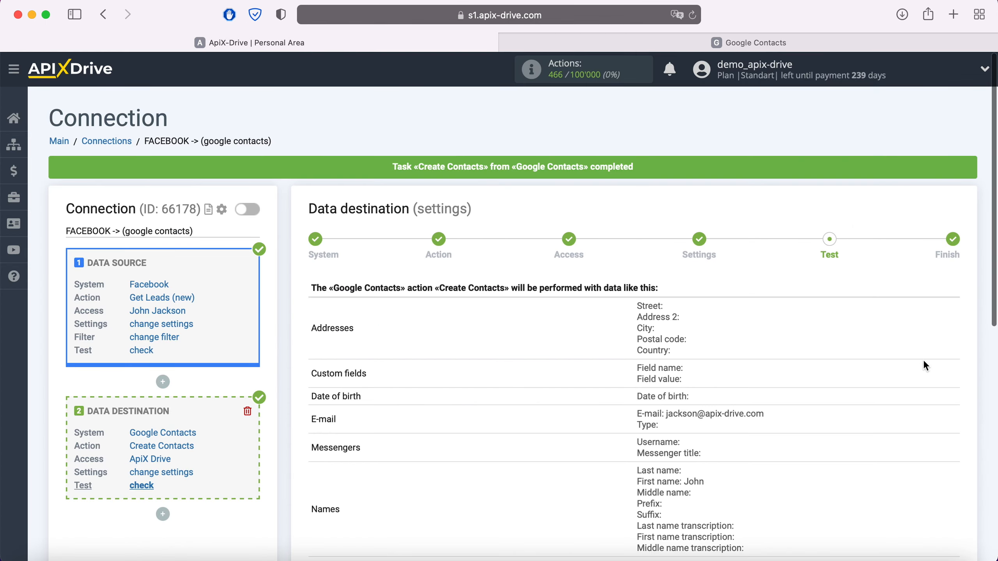
{"action": "scroll", "coordinate": [924, 359], "scroll_direction": "down", "scroll_amount": 4}
{"action": "scroll", "coordinate": [924, 360], "scroll_direction": "down", "scroll_amount": 3}
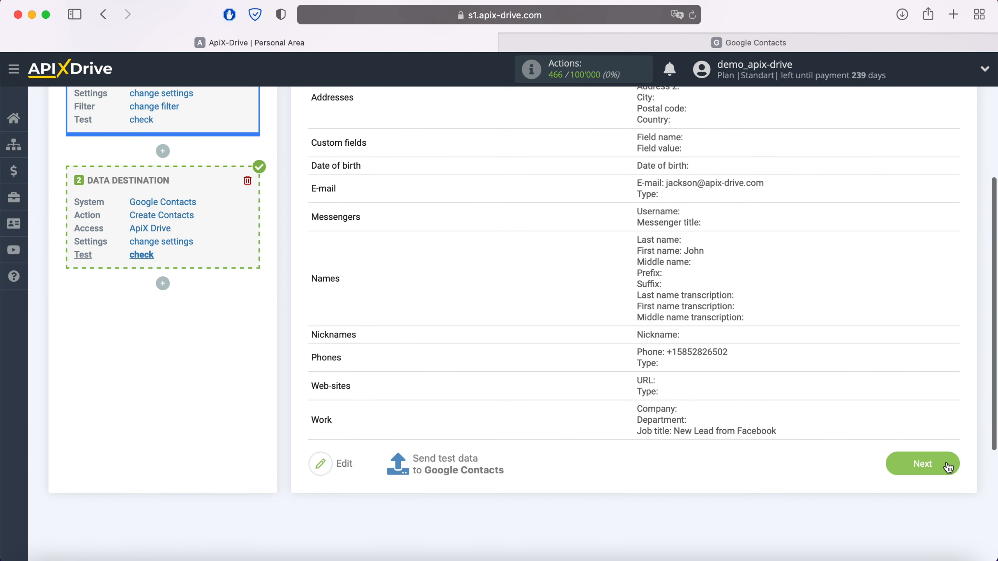
{"action": "left_click", "coordinate": [947, 464]}
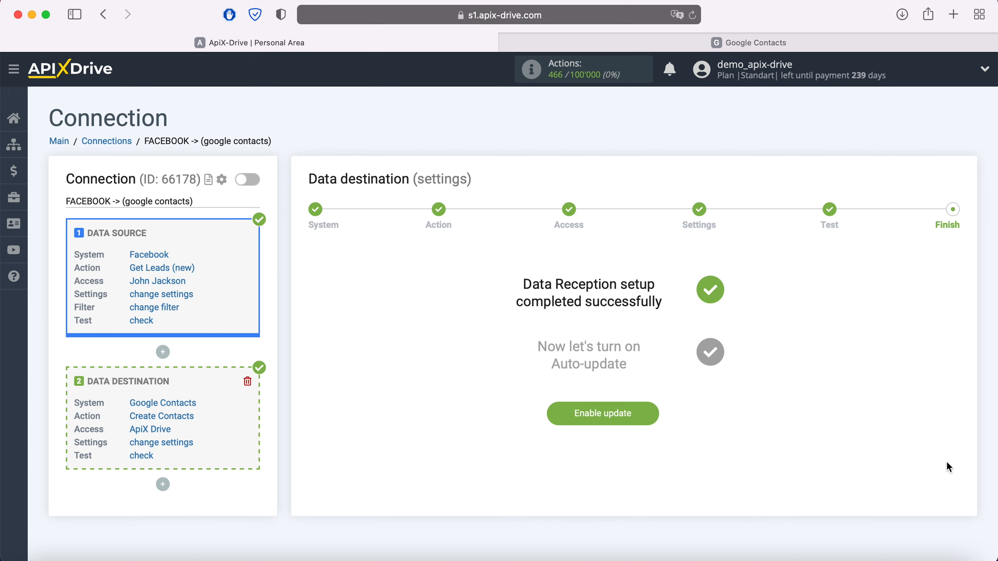
{"action": "left_click", "coordinate": [650, 412]}
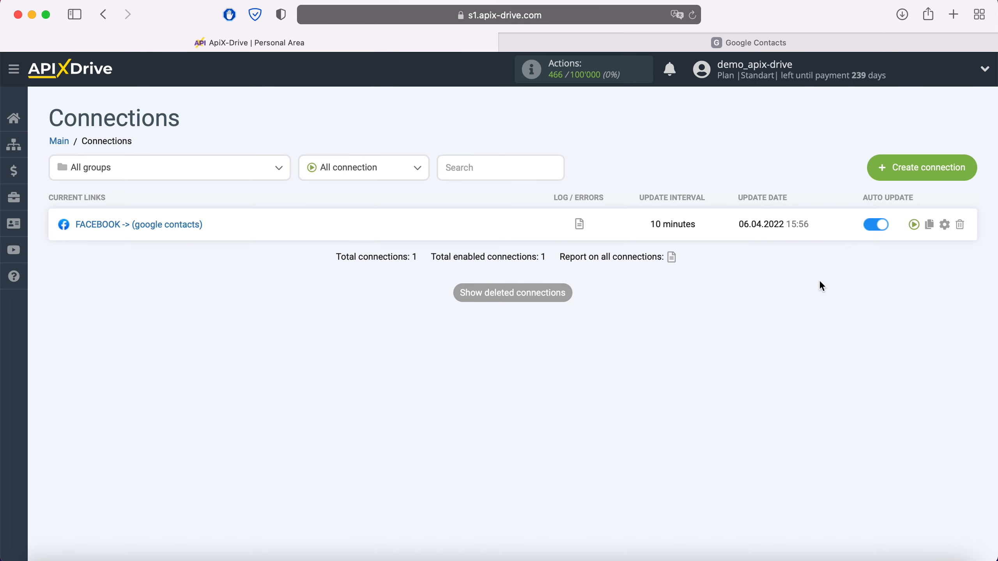
- Set the update interval of the FACEBOOK -> (google contacts) connection to 5 minutes and save the setup
{"action": "left_click", "coordinate": [946, 223]}
{"action": "left_click", "coordinate": [586, 329]}
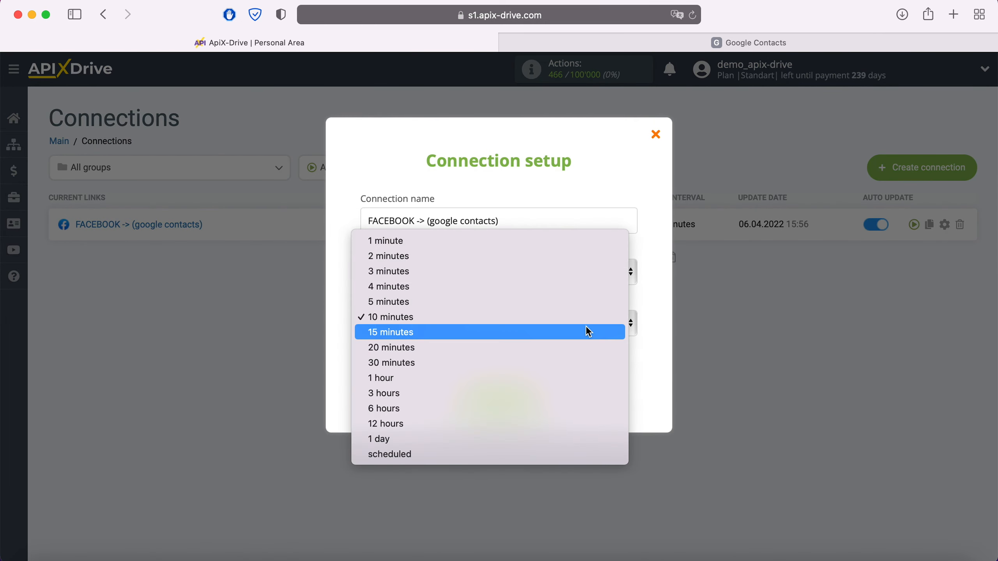
{"action": "left_click", "coordinate": [555, 303]}
{"action": "left_click", "coordinate": [537, 398]}
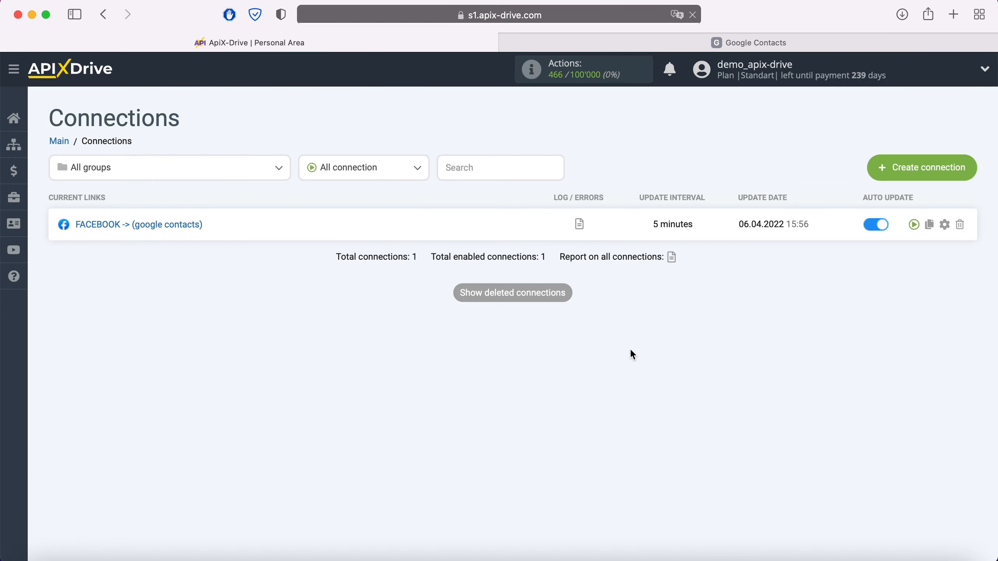